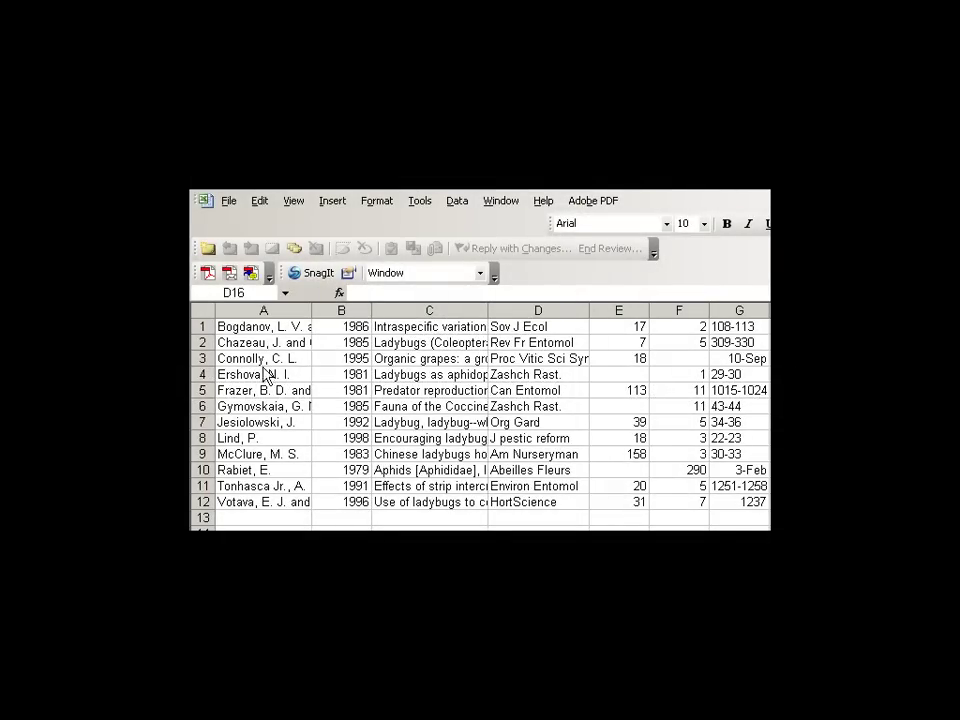
Step: Insert an empty row above the first reference row
click(200, 325)
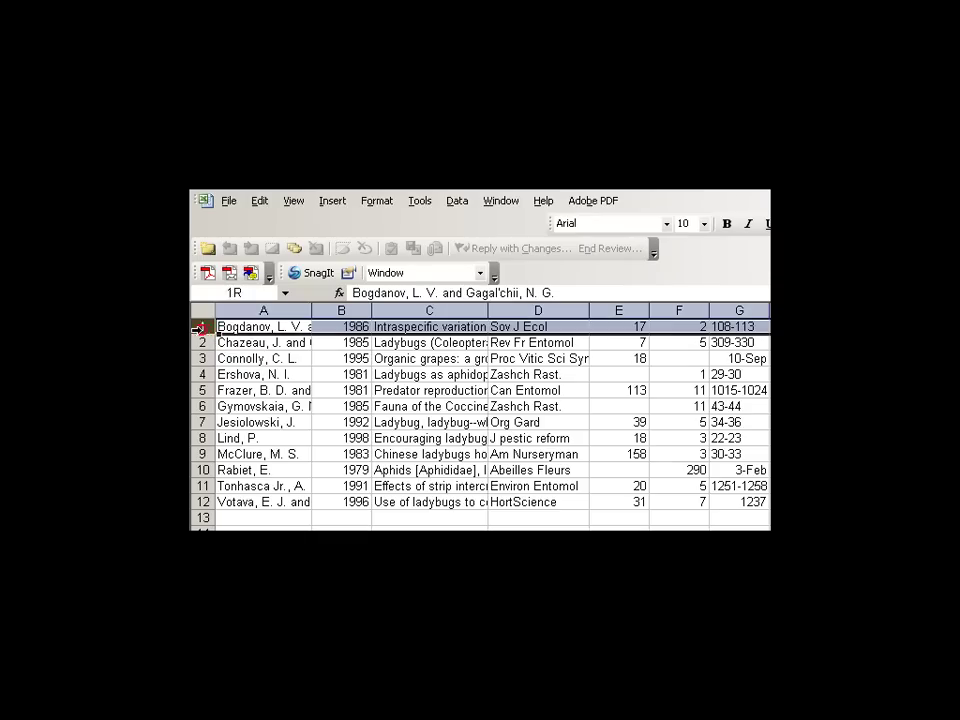
click(330, 202)
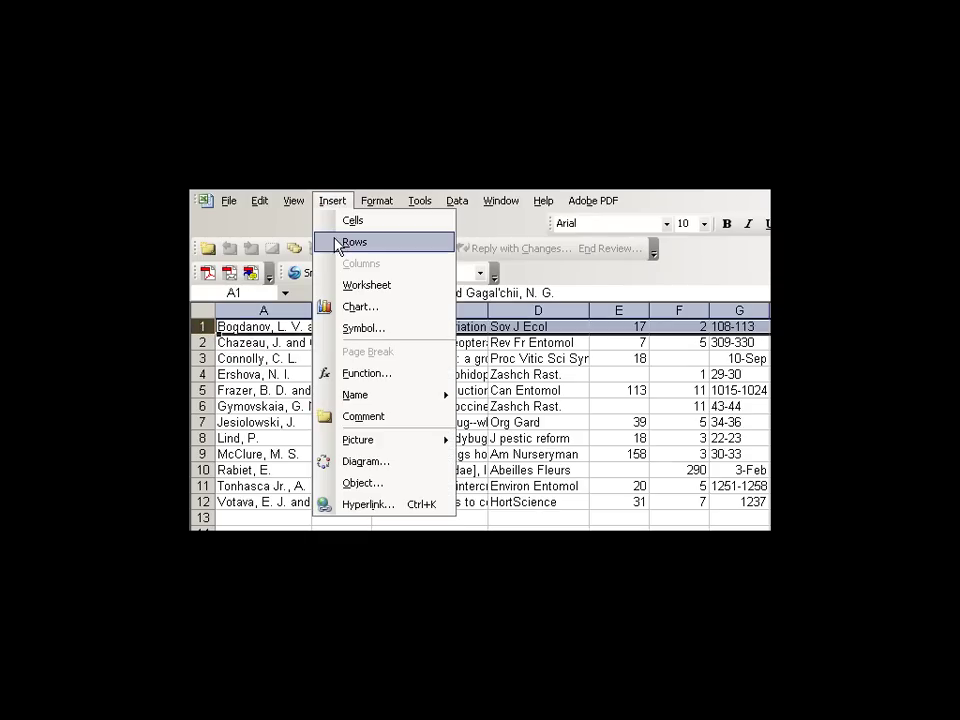
click(333, 241)
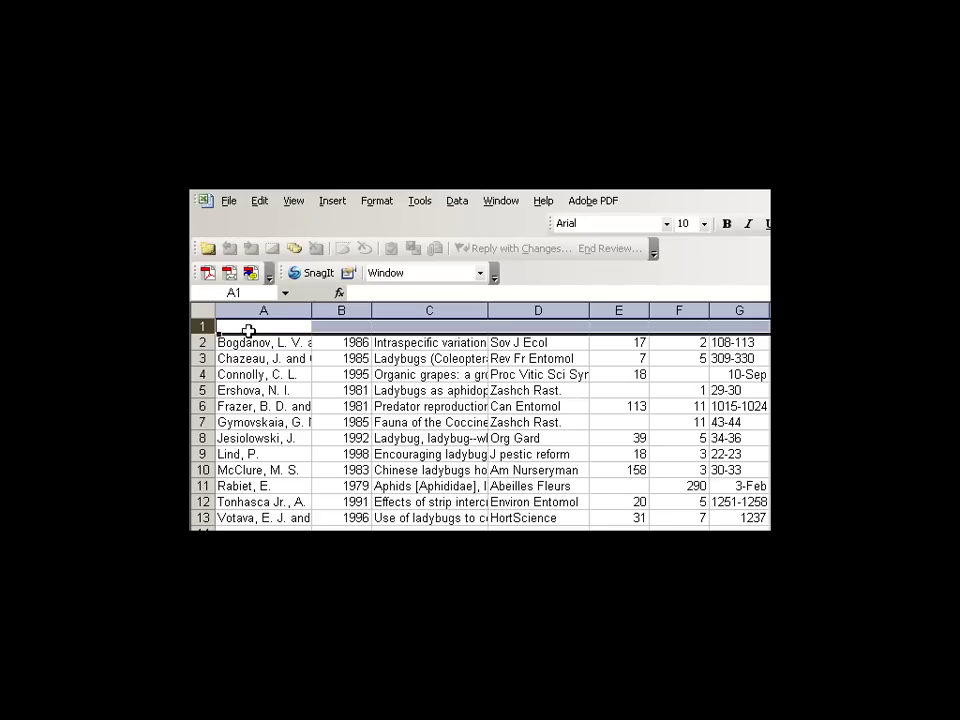
Step: Enter the headings Author, Year, Title, Journal, Volume, Issue and Pages across cells A1–G1
click(251, 327)
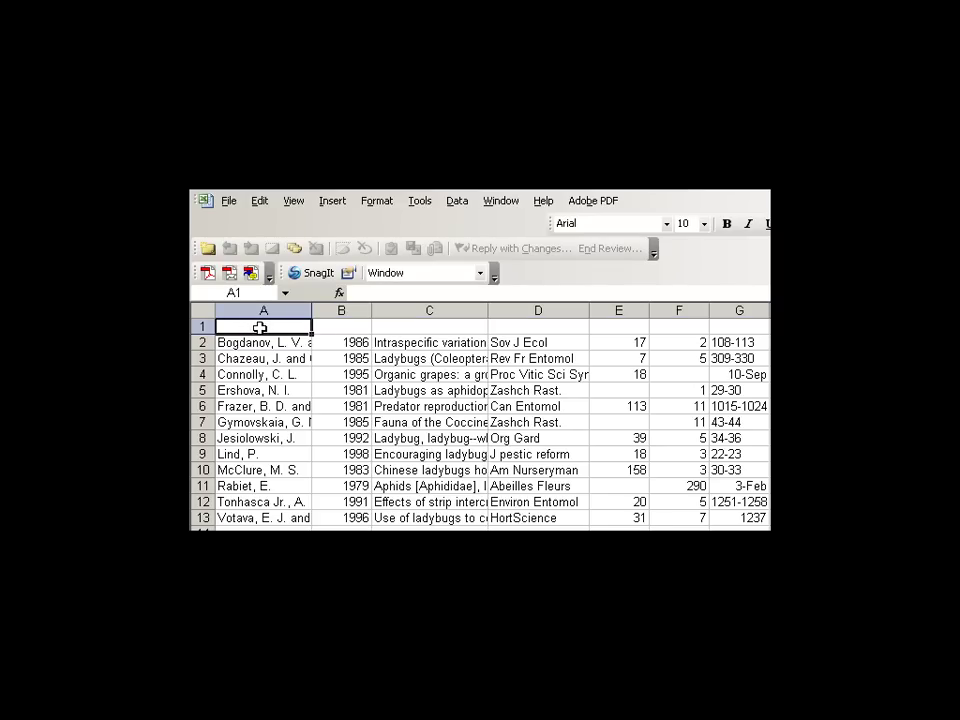
text(Au)
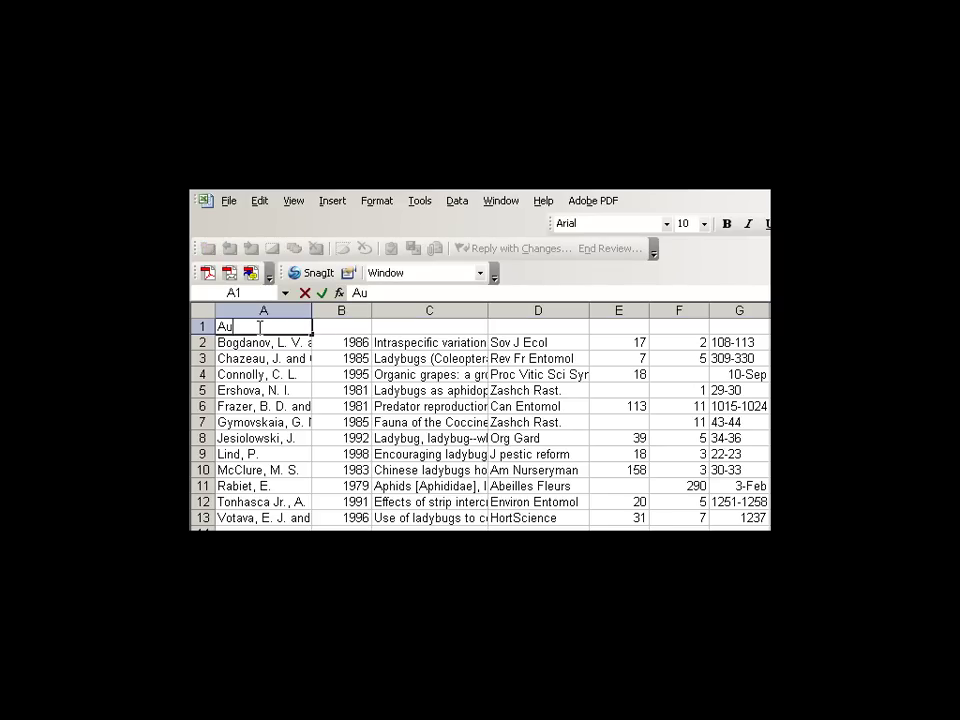
text(thor)
key(Tab)
text(Year)
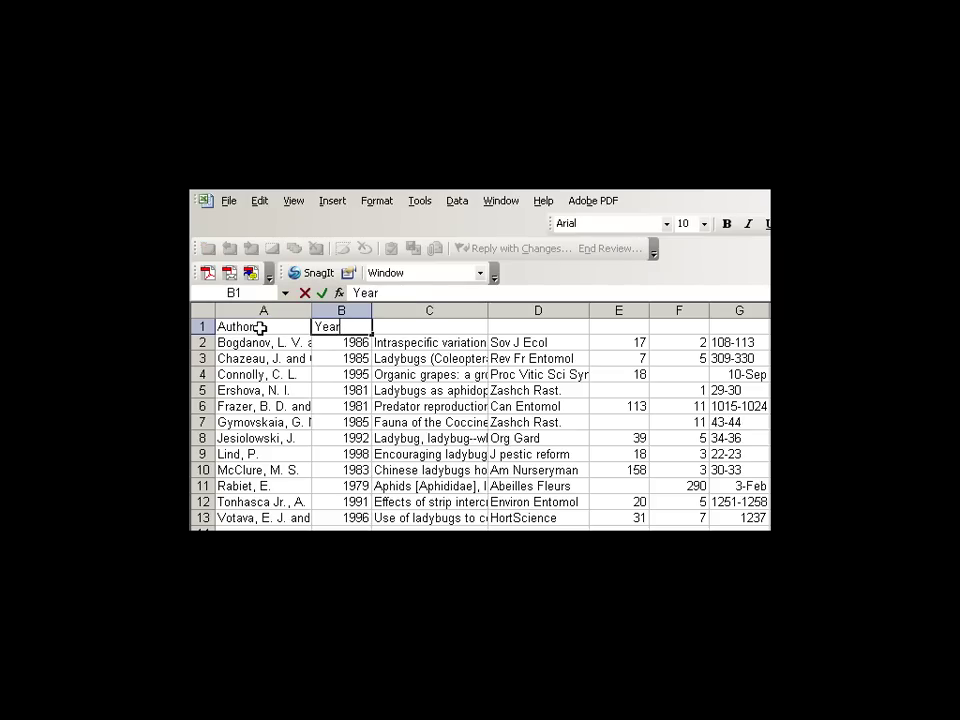
key(Tab)
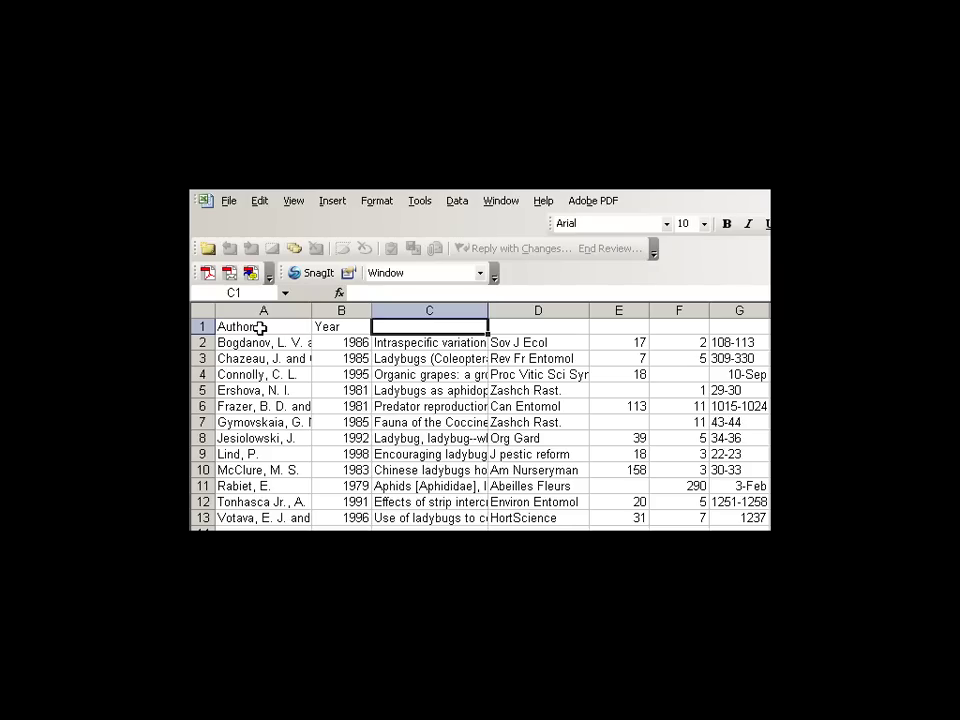
text(Title)
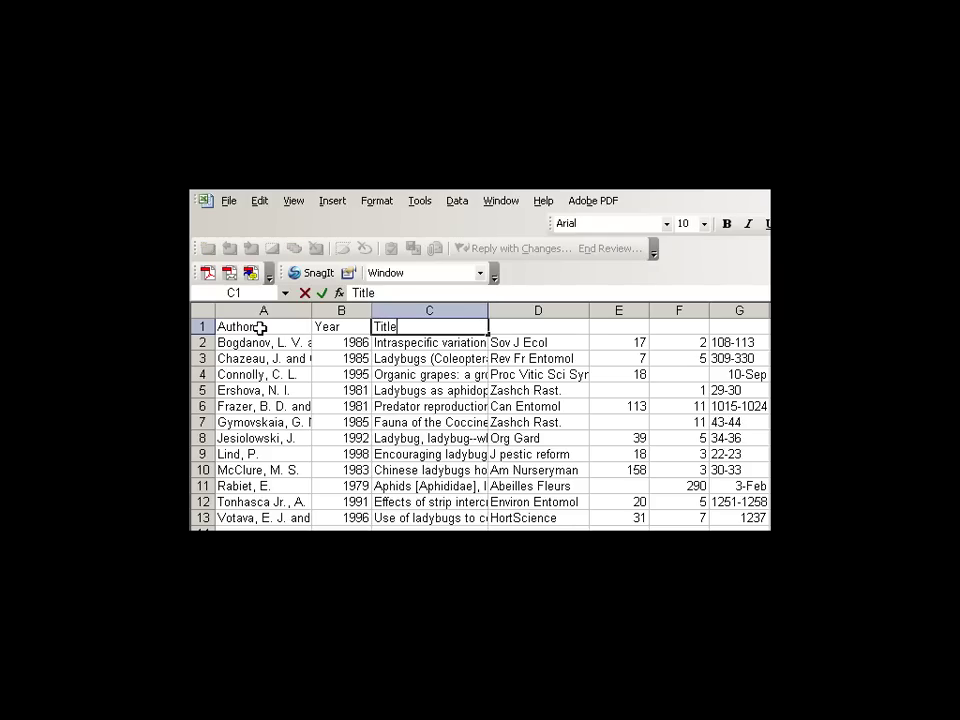
key(Tab)
text(Jour)
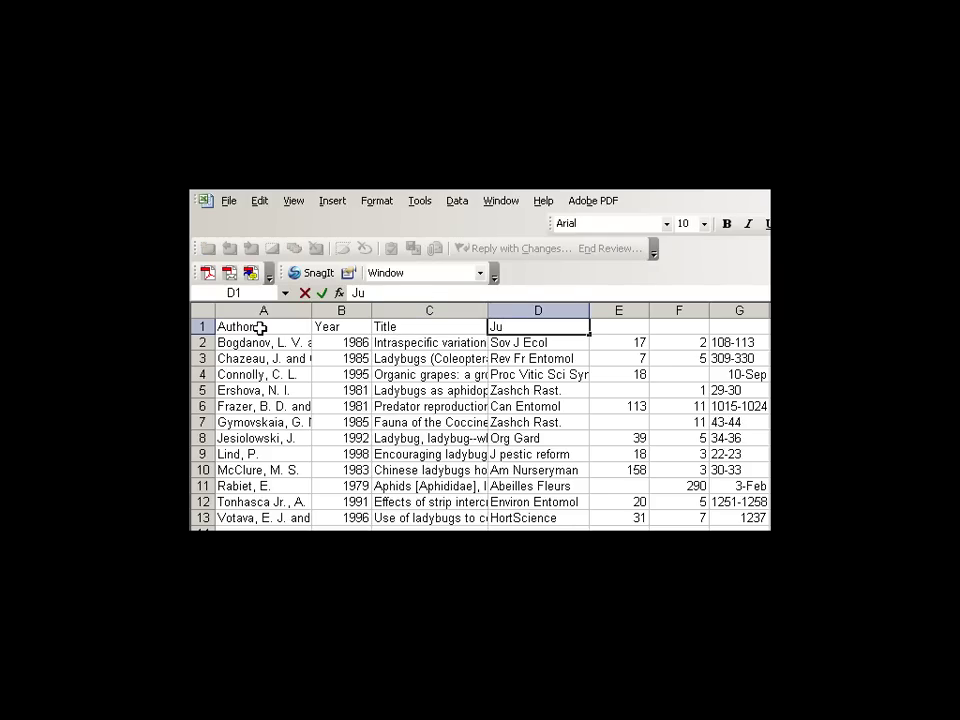
text(nal)
key(Tab)
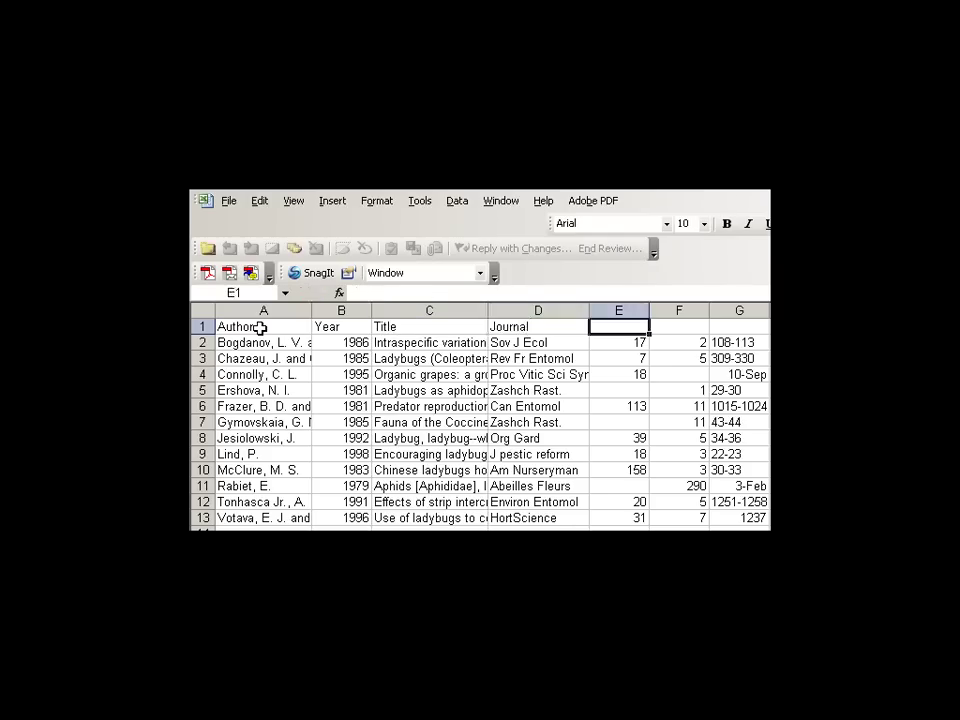
text(Volume)
key(Tab)
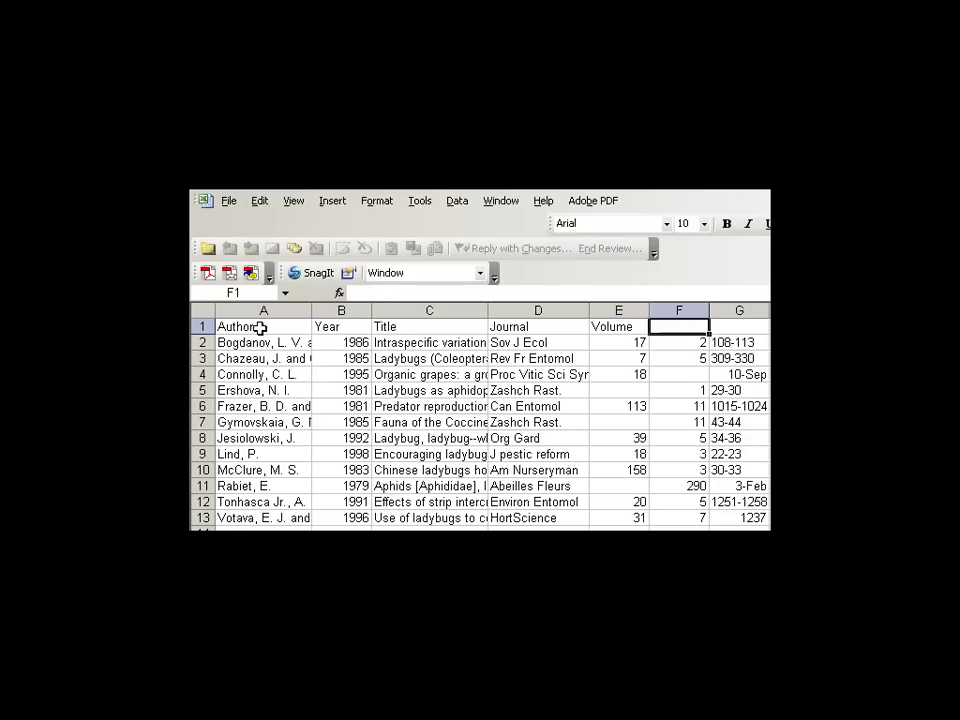
text(Issue)
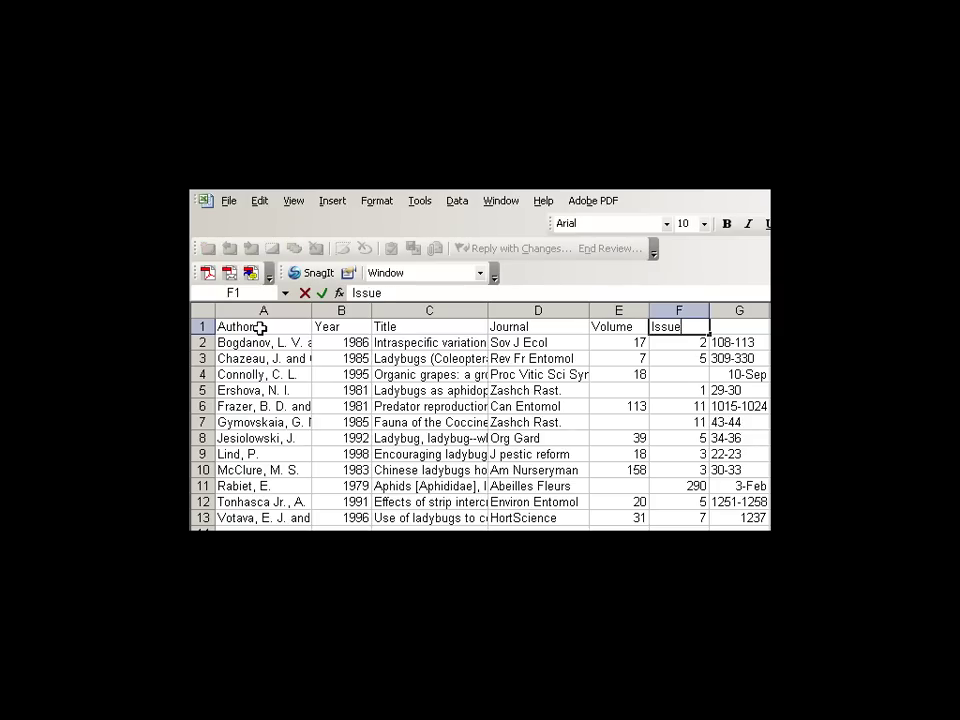
key(Tab)
text(Pag)
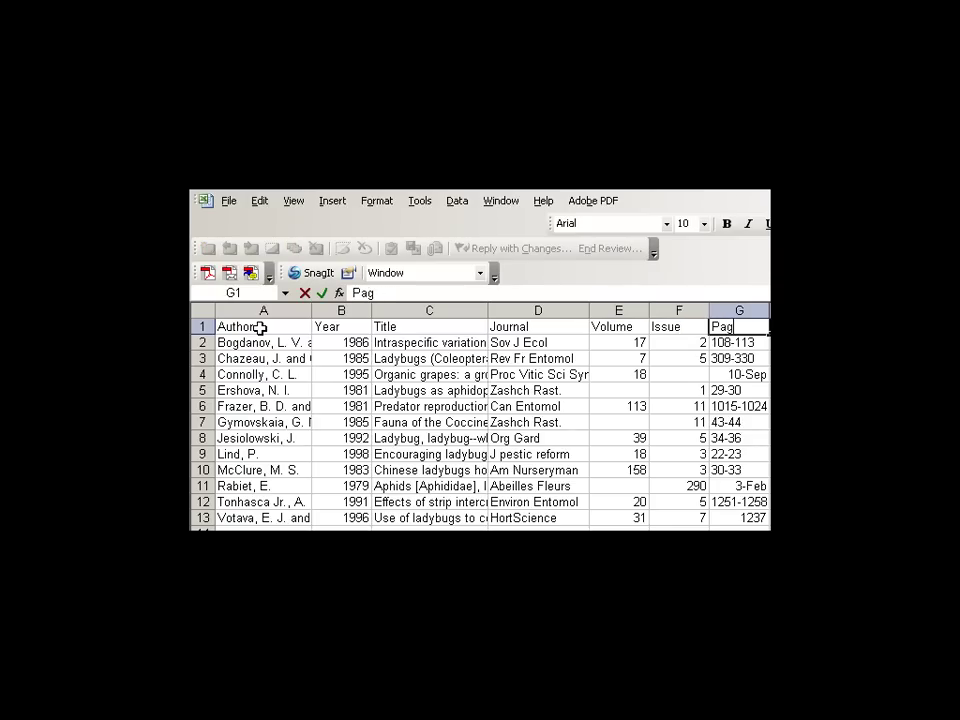
text(es)
Step: Save the sheet to the Desktop as Text (Tab delimited) named BibliographyRecords2.txt, keeping that format
click(226, 201)
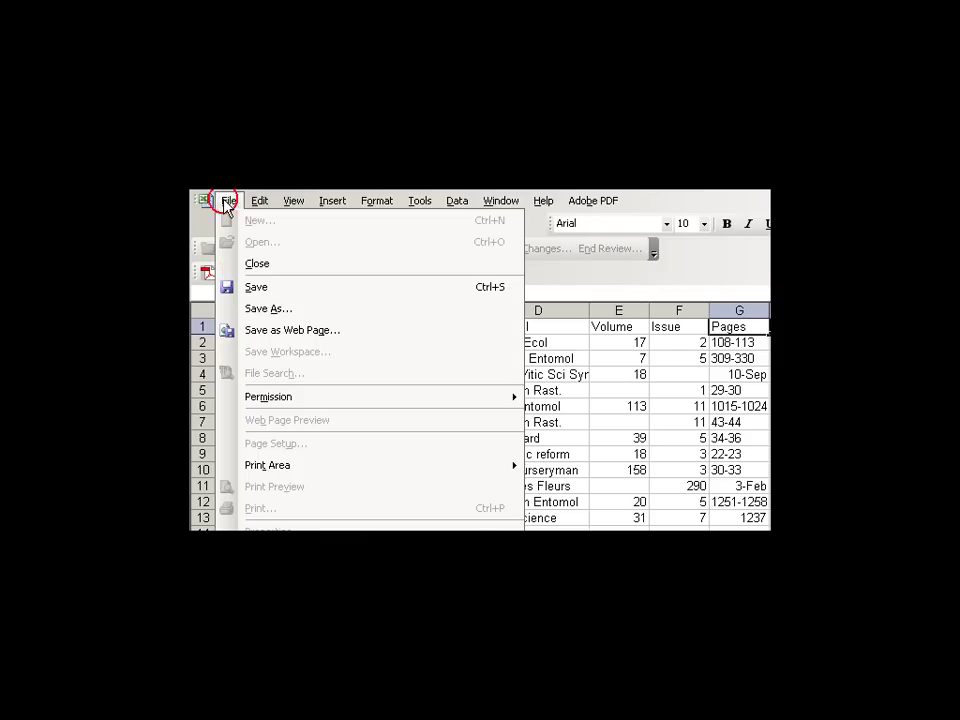
click(271, 312)
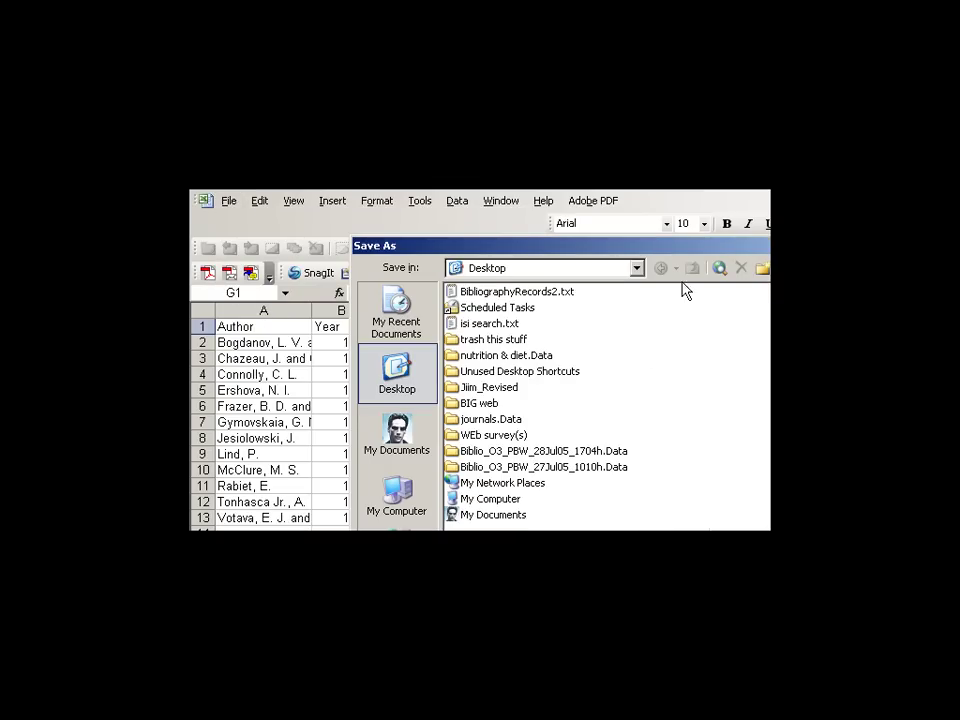
click(670, 246)
drag(586, 207, 558, 204)
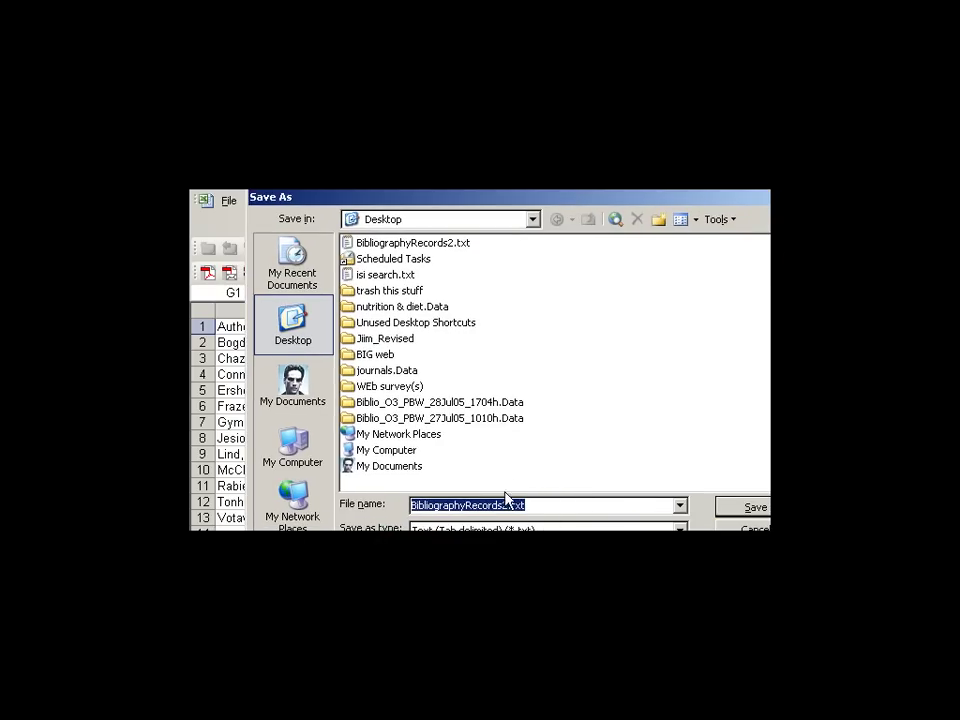
click(681, 528)
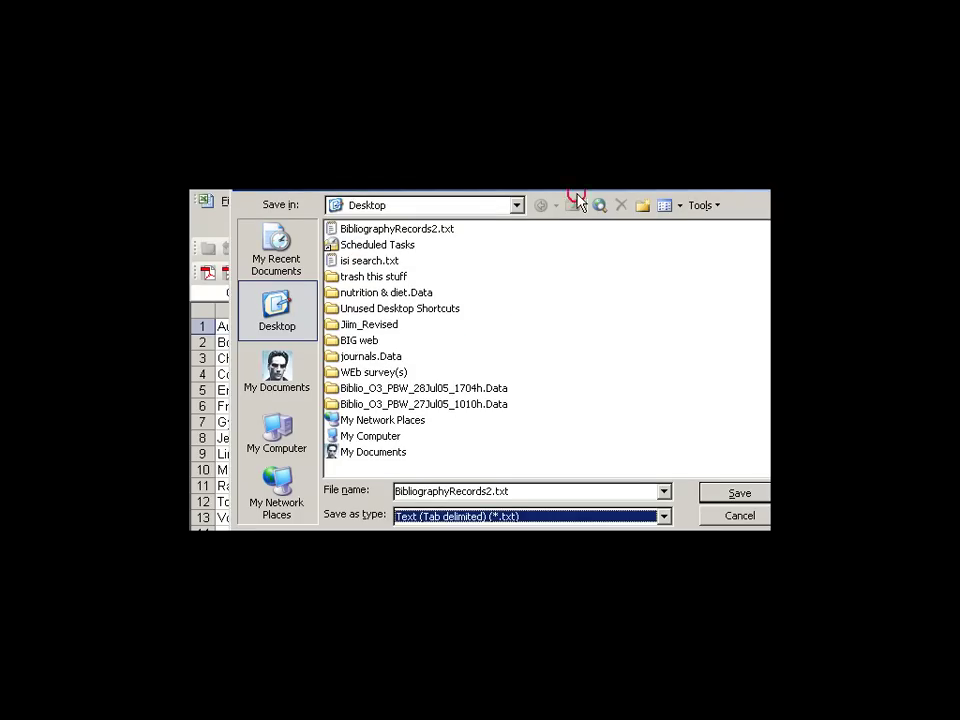
click(728, 497)
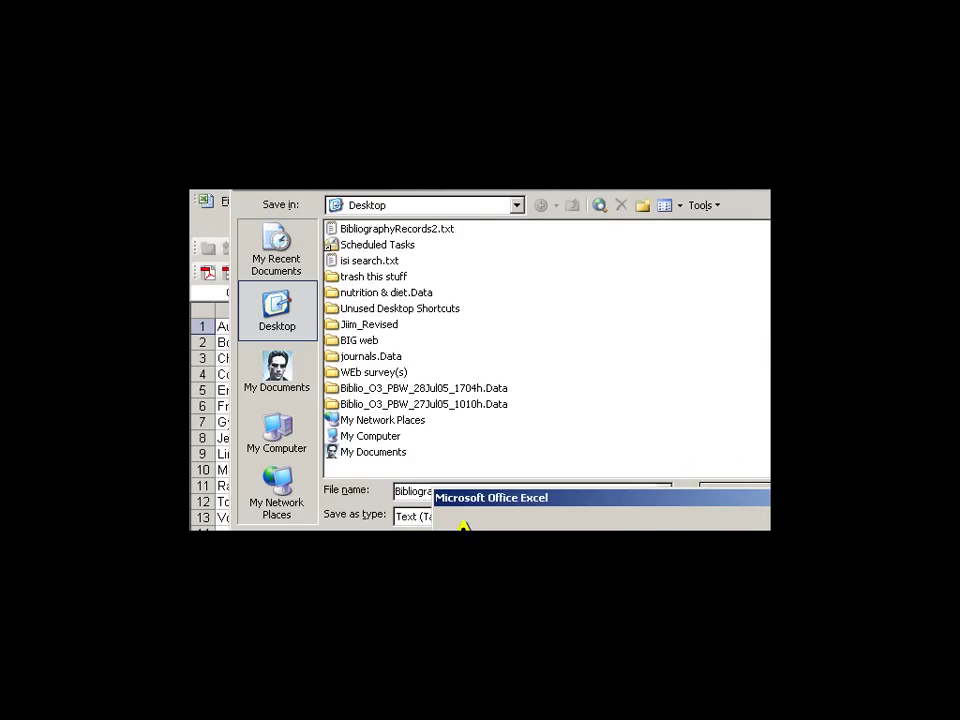
key(Return)
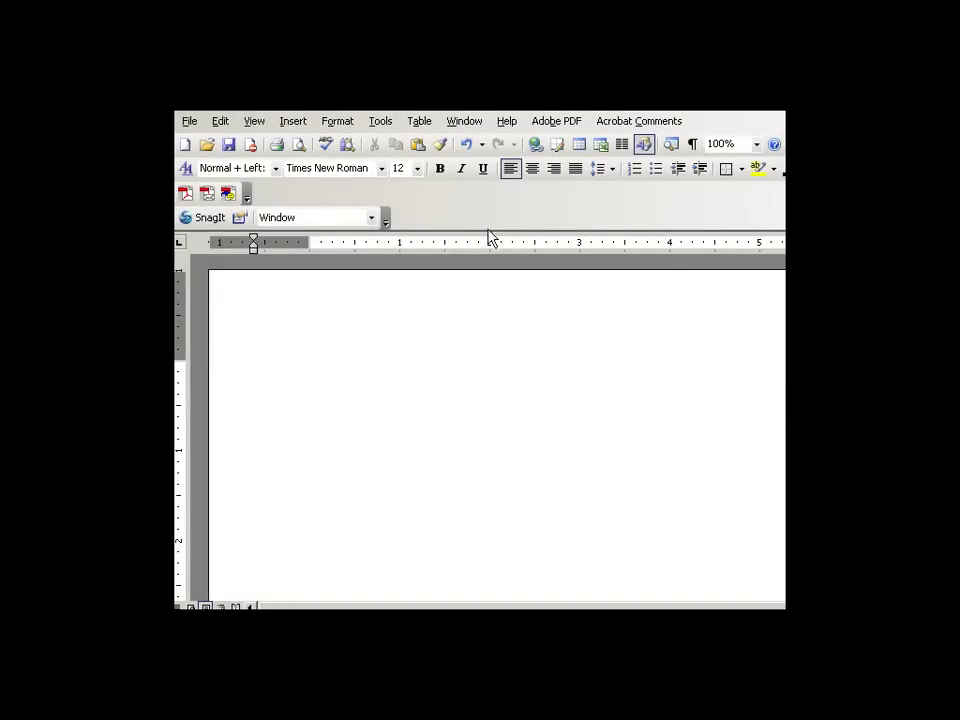
Step: Open BibliographyRecords2.txt from the Desktop in Word with formatting marks shown
click(189, 124)
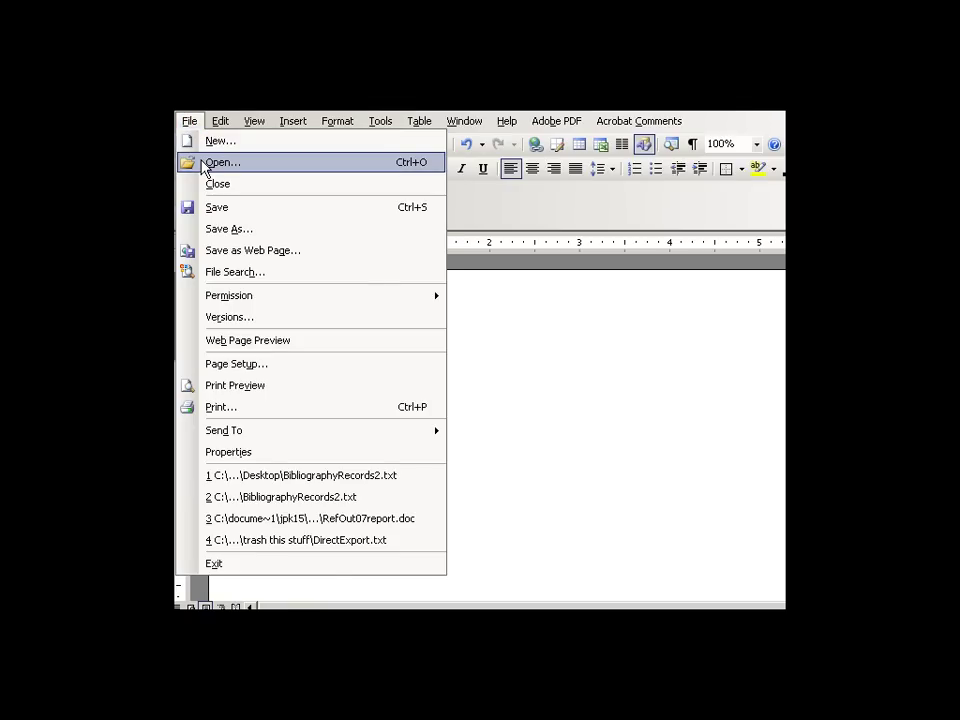
click(212, 162)
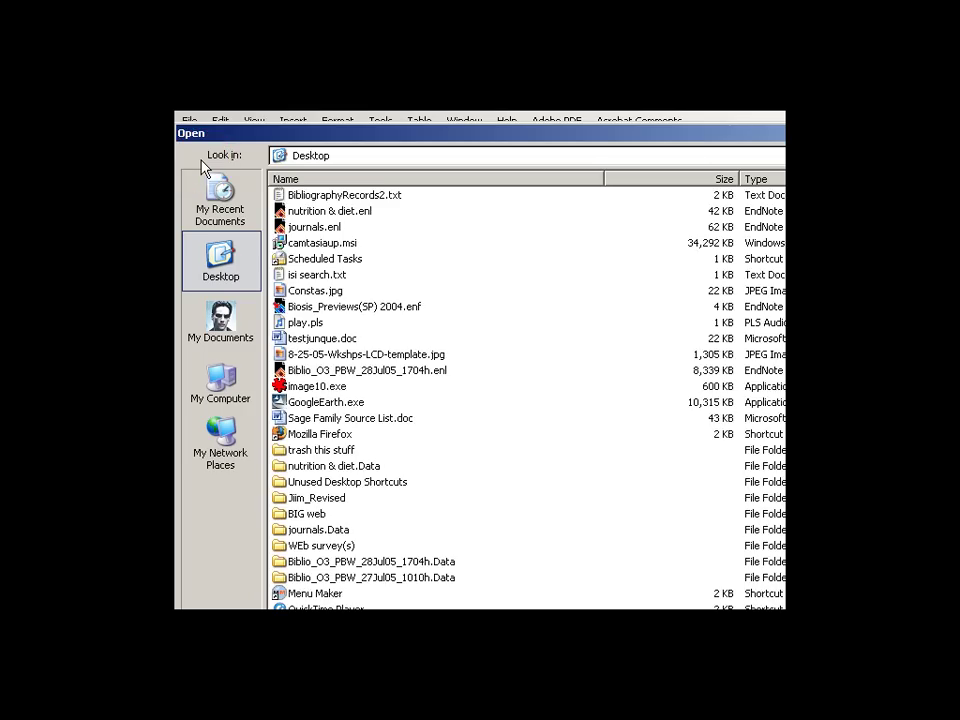
double_click(371, 198)
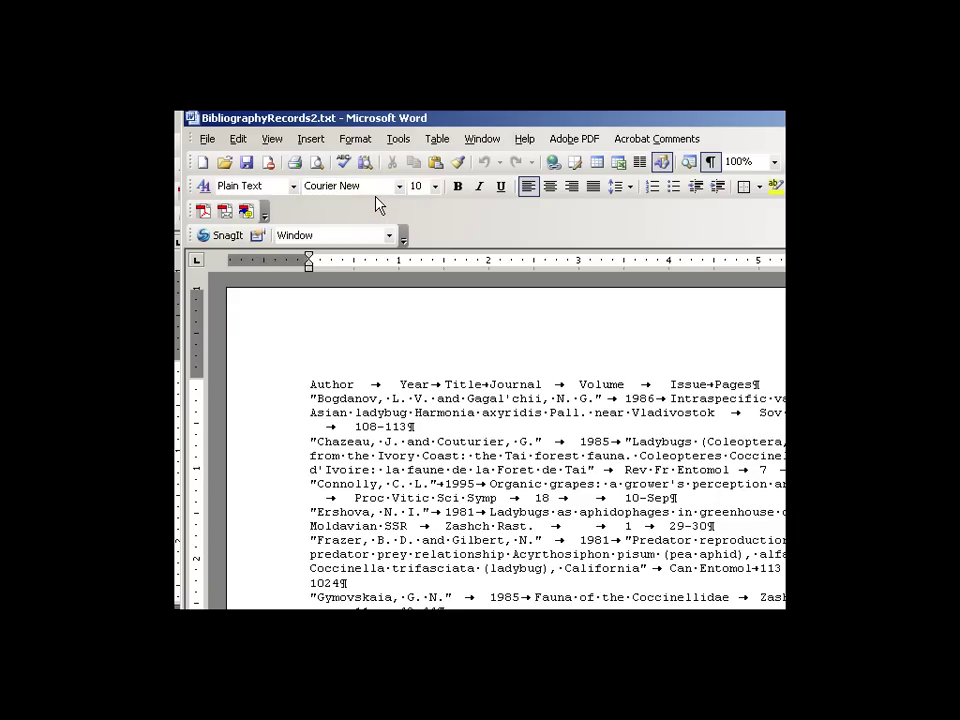
click(712, 164)
click(712, 164)
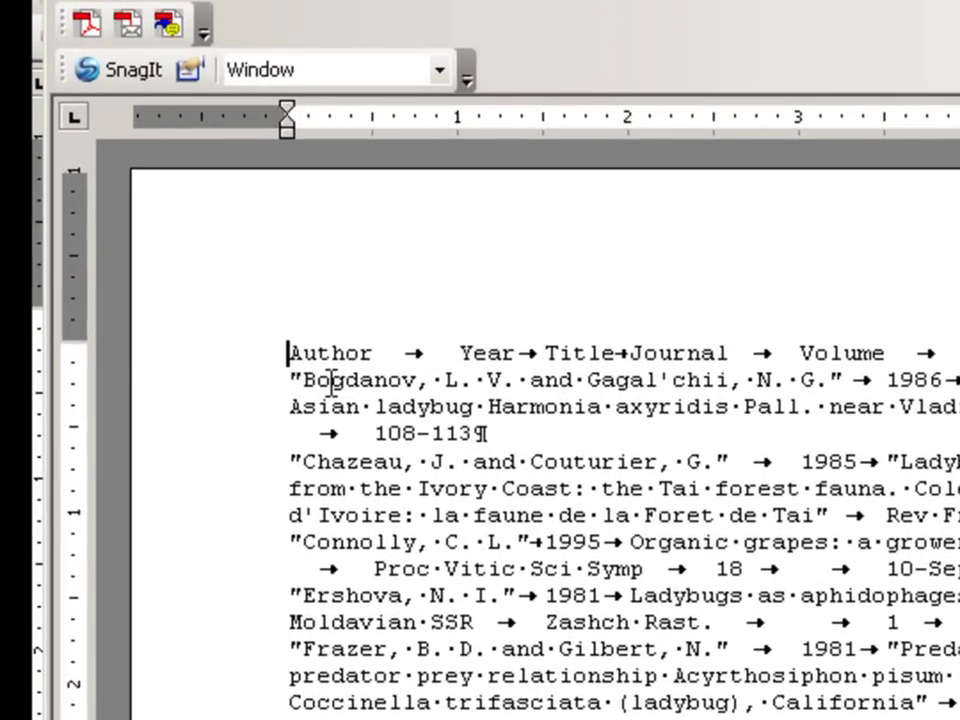
Step: Type *Journal Article on a new empty line above the Author/Year/Title header row
key(Return)
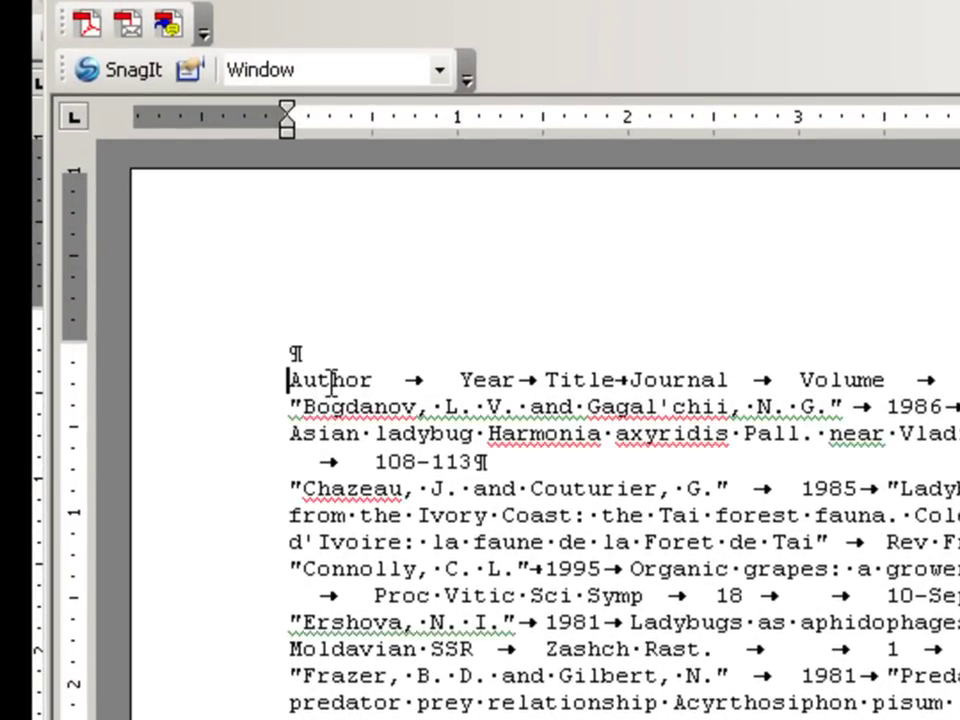
key(Up)
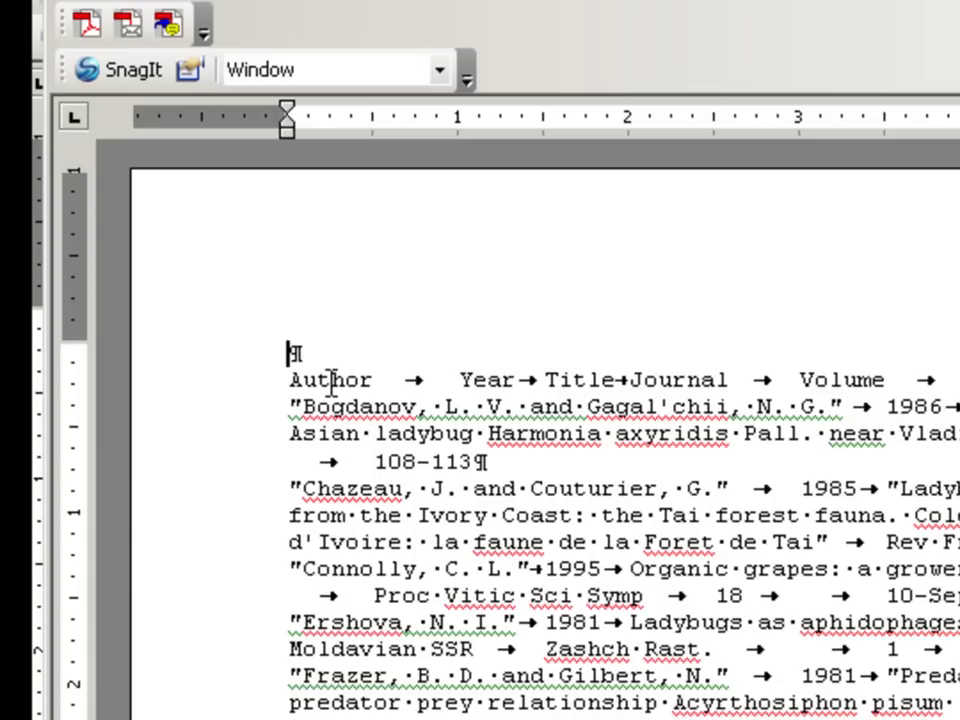
text(*Journal Art)
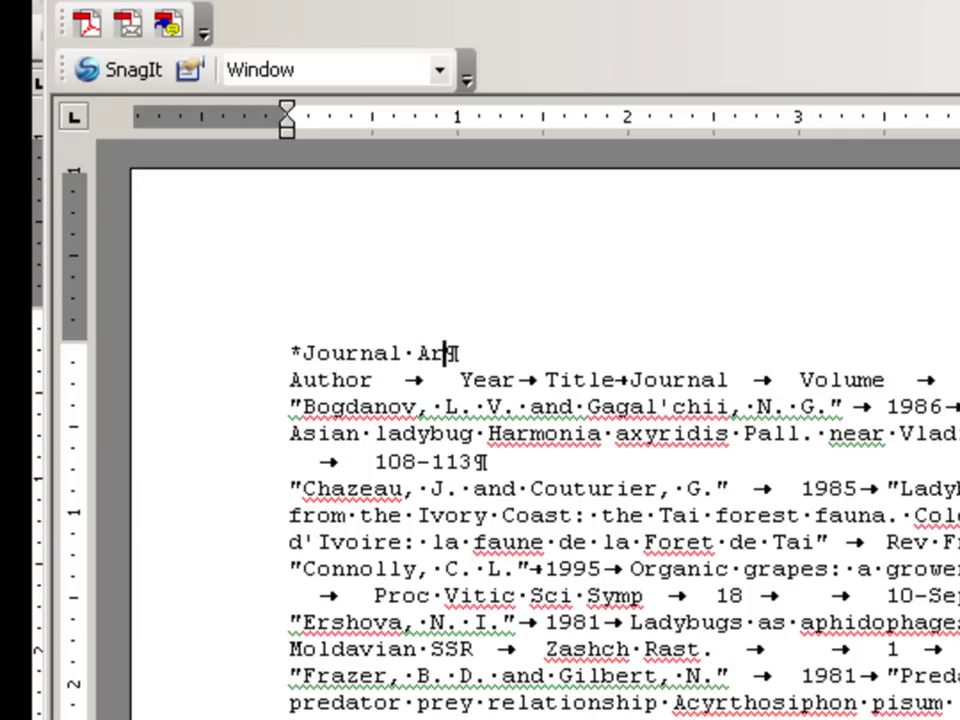
text(icle)
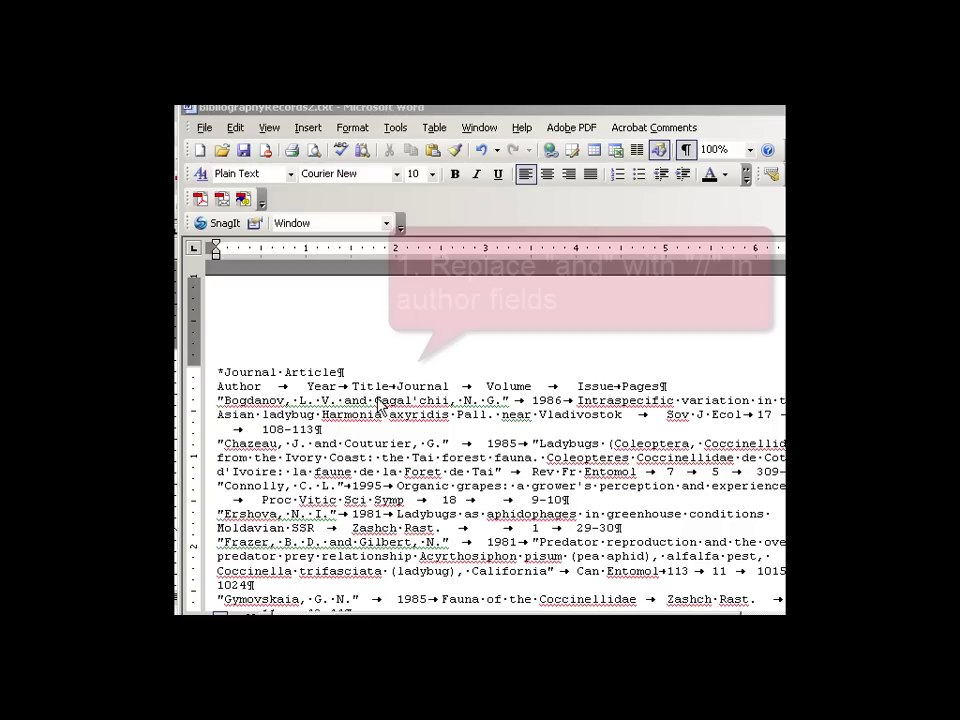
Step: Set up Find and Replace to search for "and" and replace it with //
click(340, 372)
drag(344, 398, 368, 400)
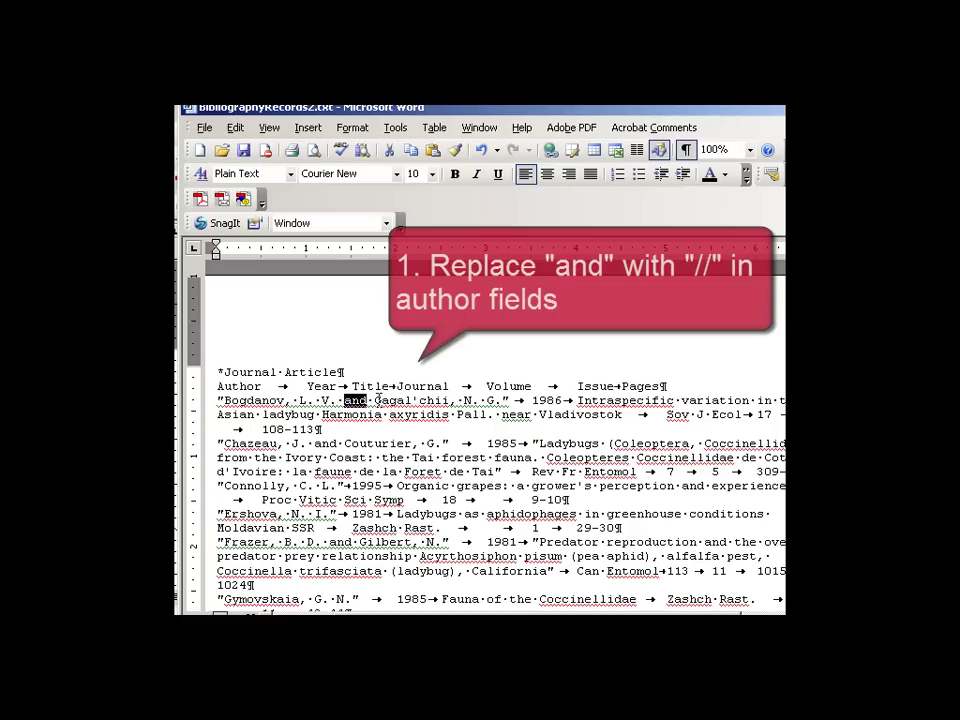
click(372, 400)
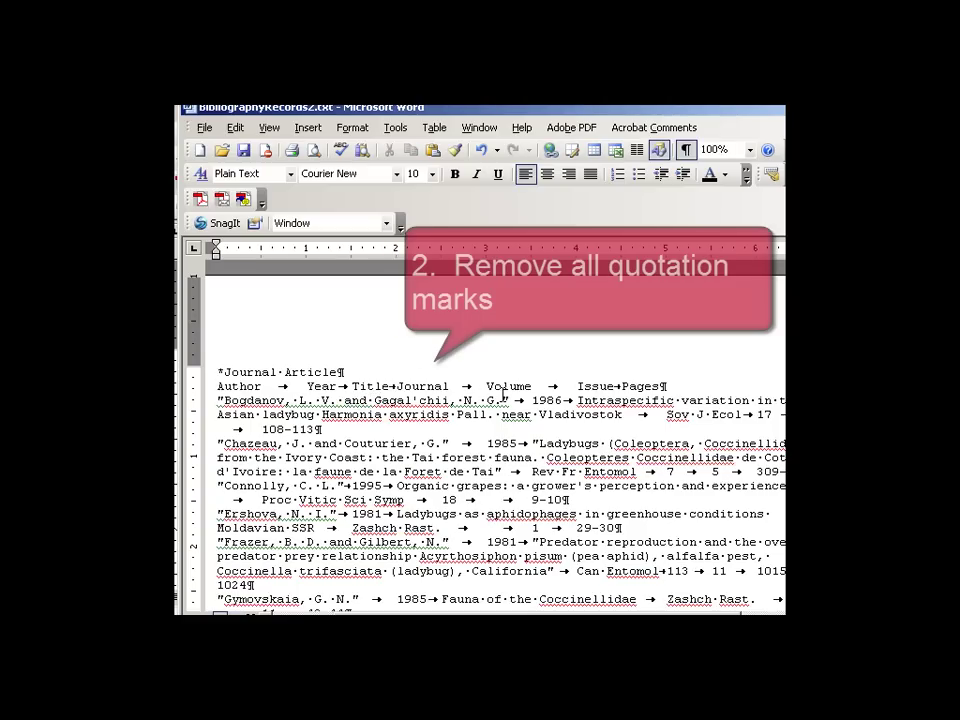
click(505, 399)
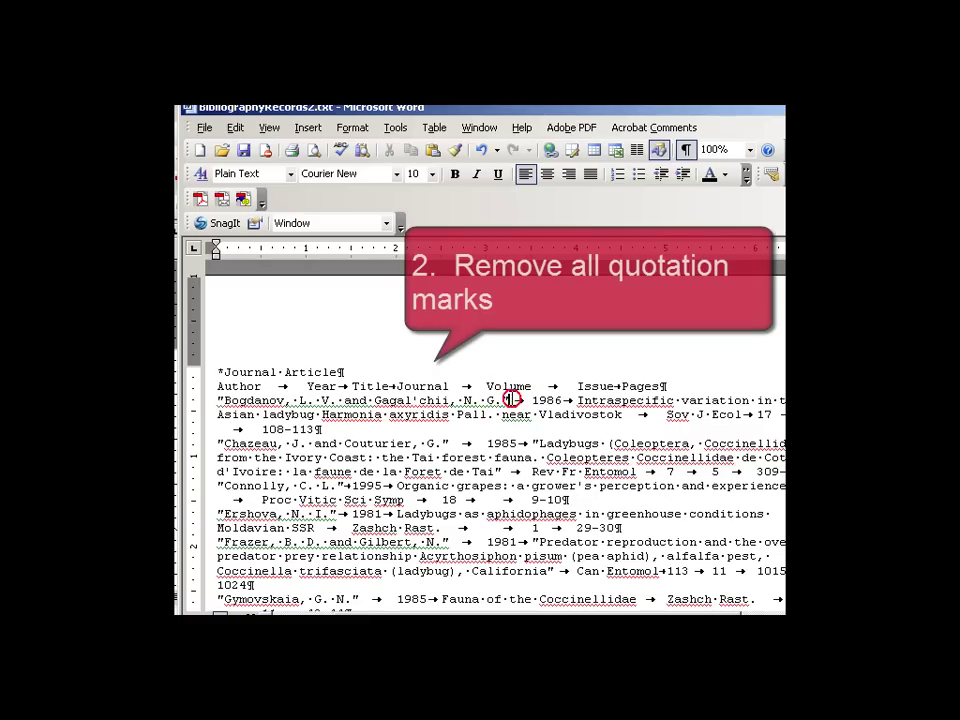
click(204, 128)
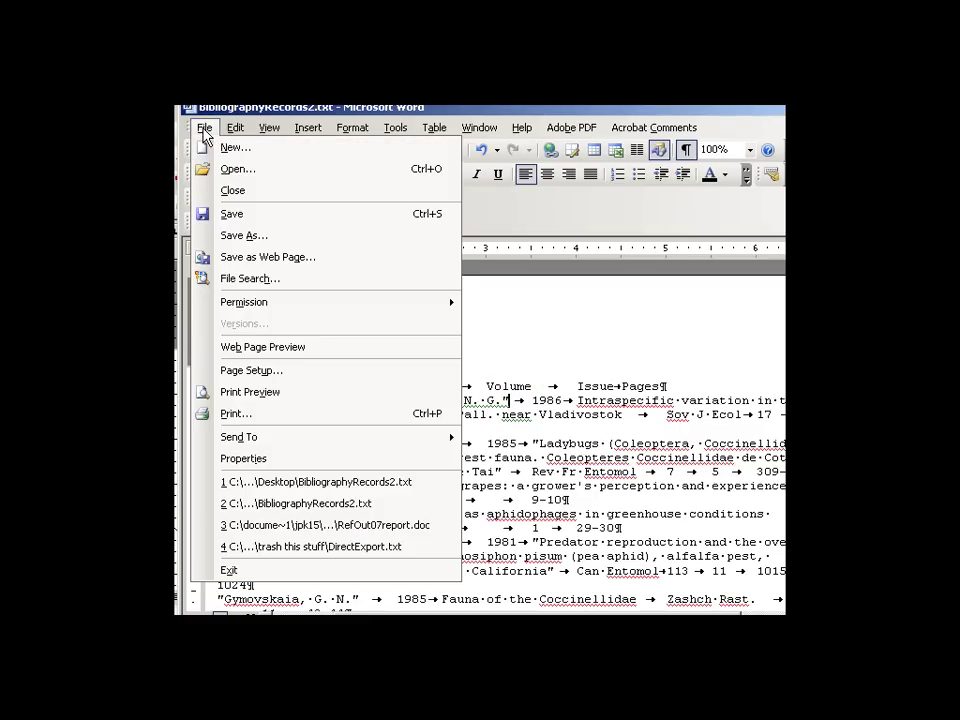
mouse_move(231, 128)
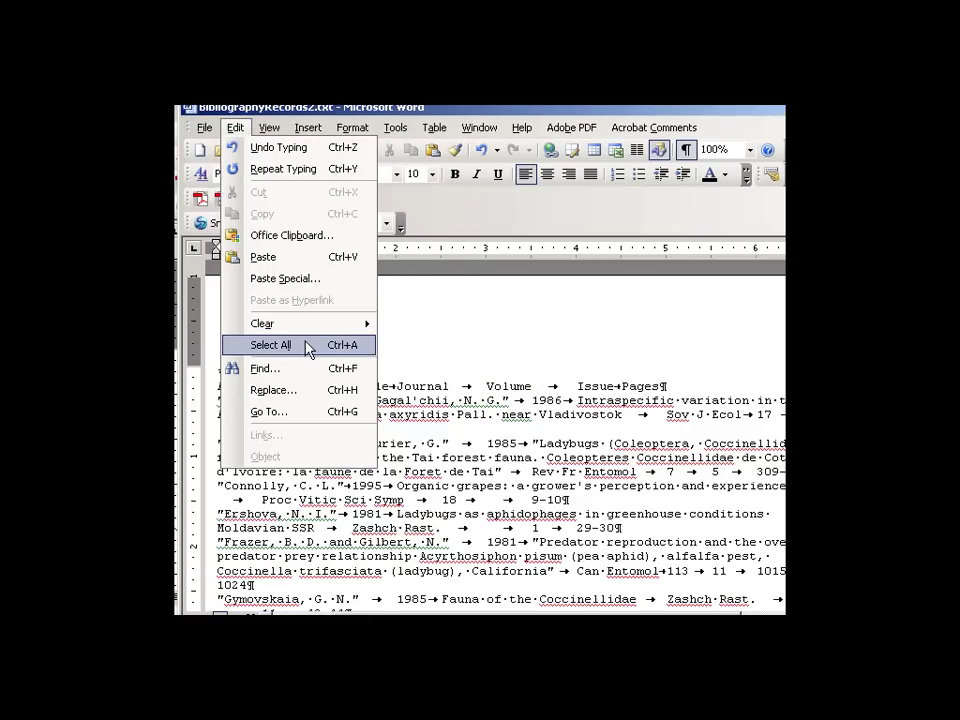
click(313, 390)
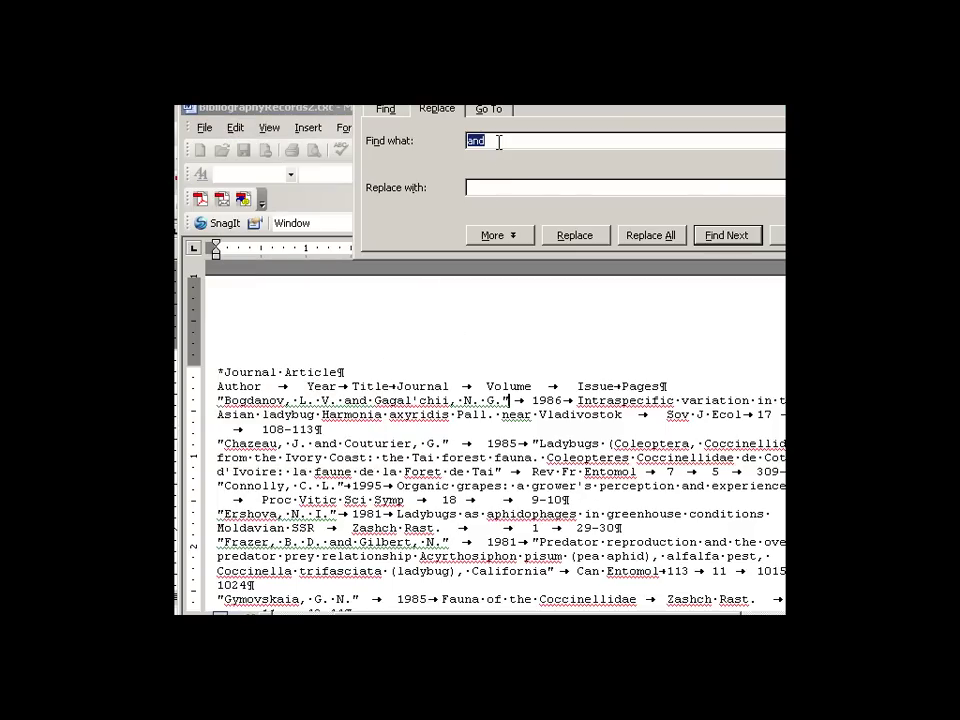
click(497, 185)
text(//)
Step: Replace "and" with // in the Chazeau, Frazer, Tonhasca, Votava–Bosland and Bogdanov author lists, skipping title words
click(722, 240)
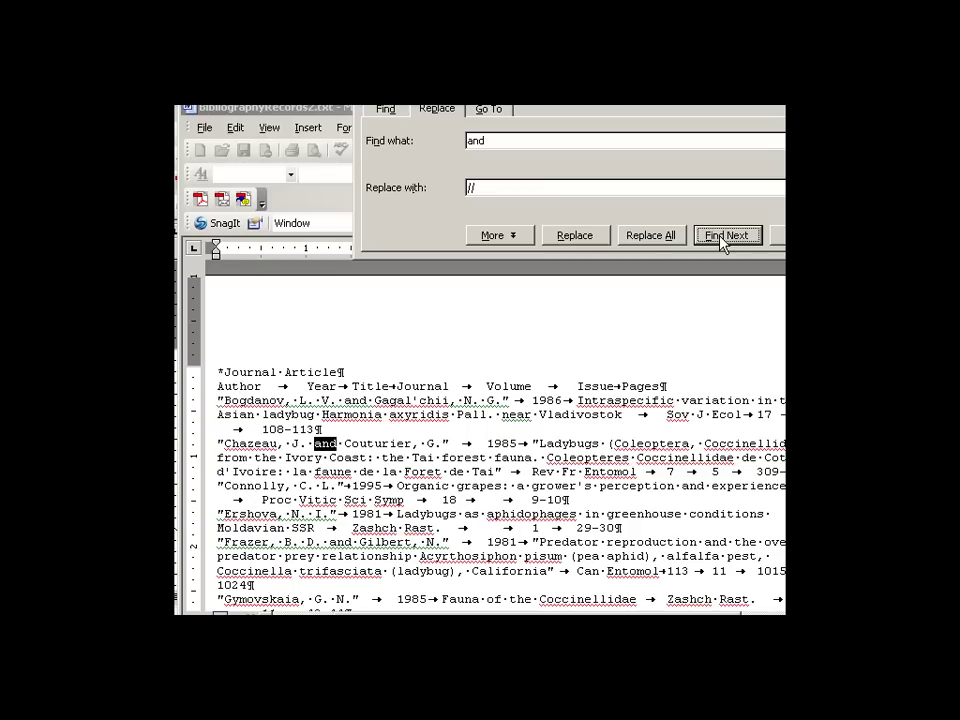
click(576, 236)
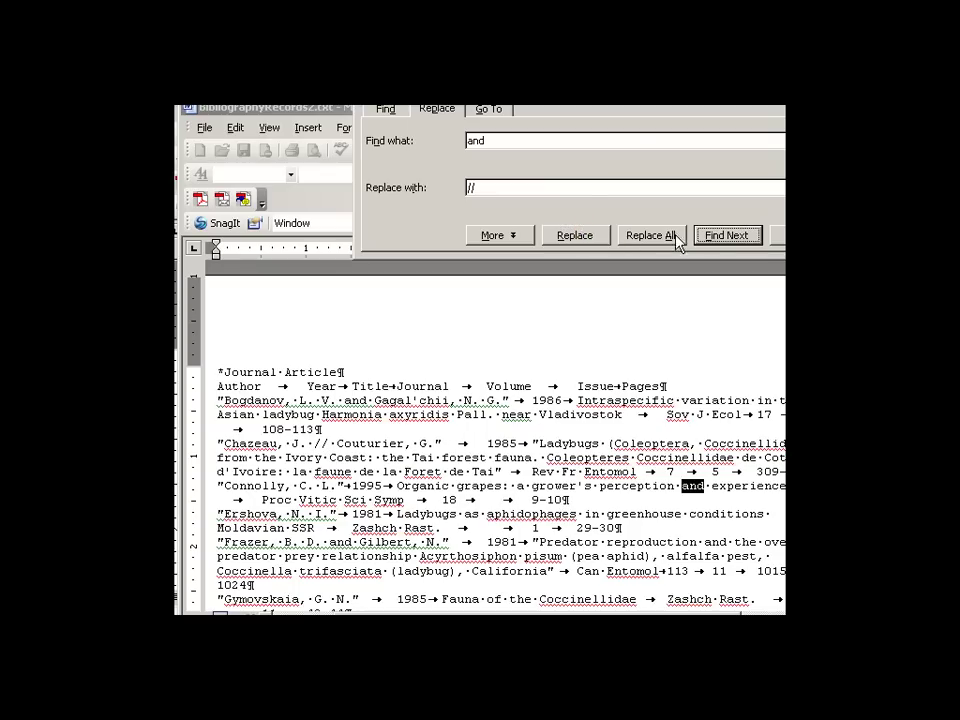
click(724, 236)
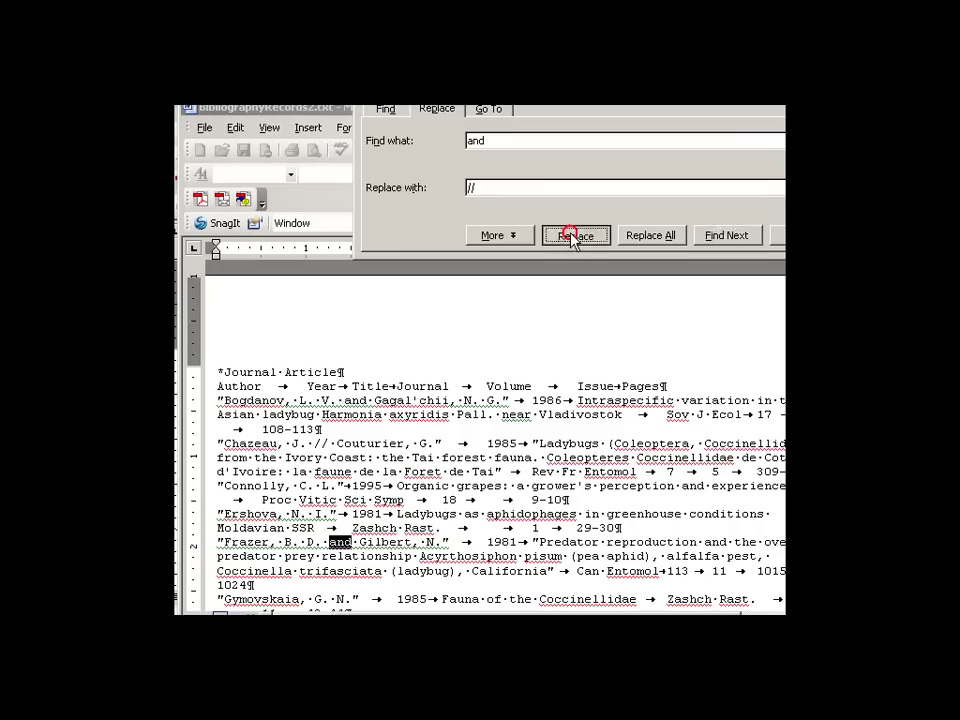
click(576, 237)
click(731, 238)
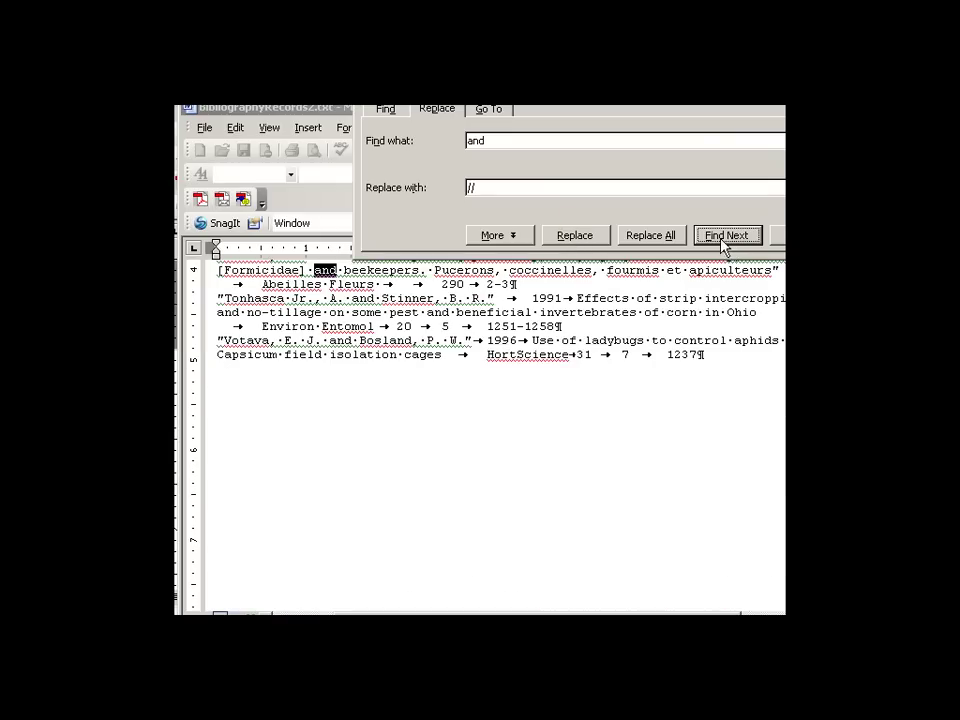
click(715, 238)
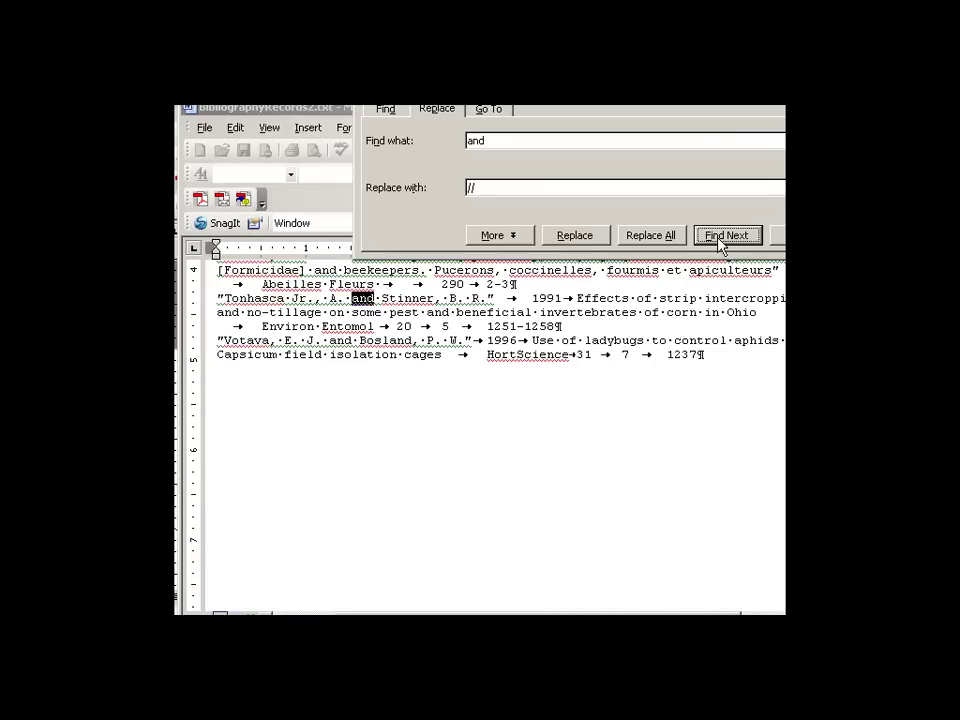
click(600, 236)
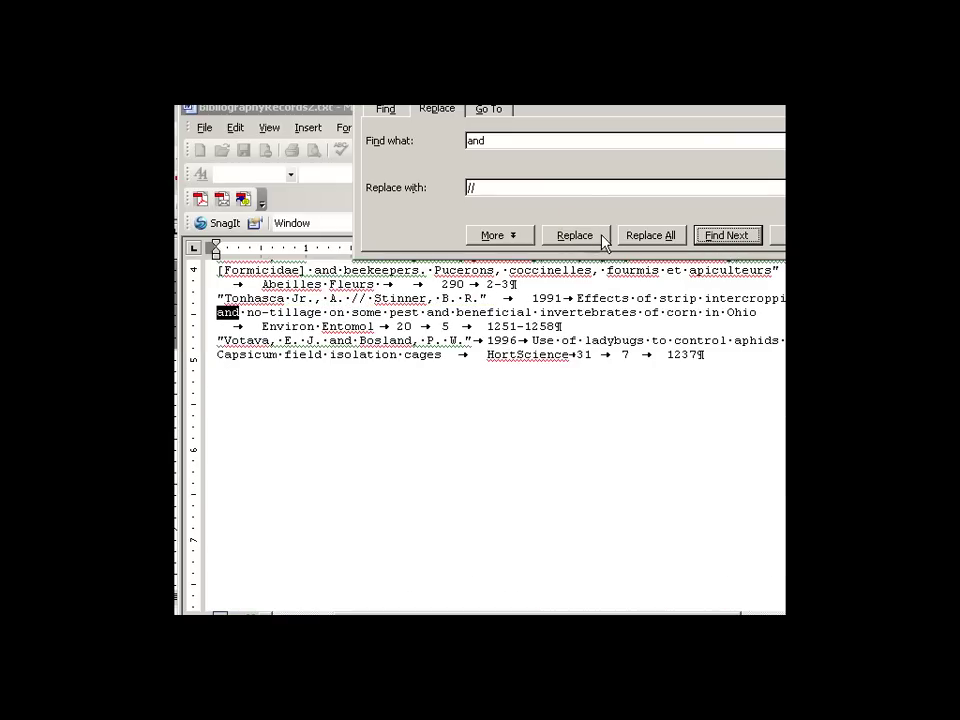
click(710, 240)
click(710, 240)
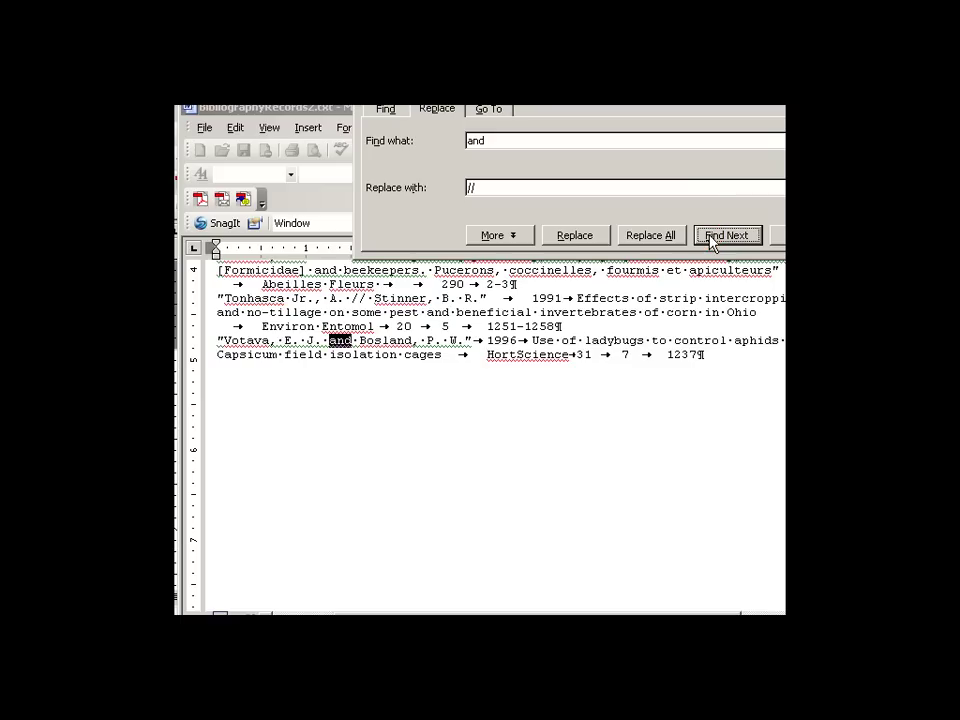
click(592, 236)
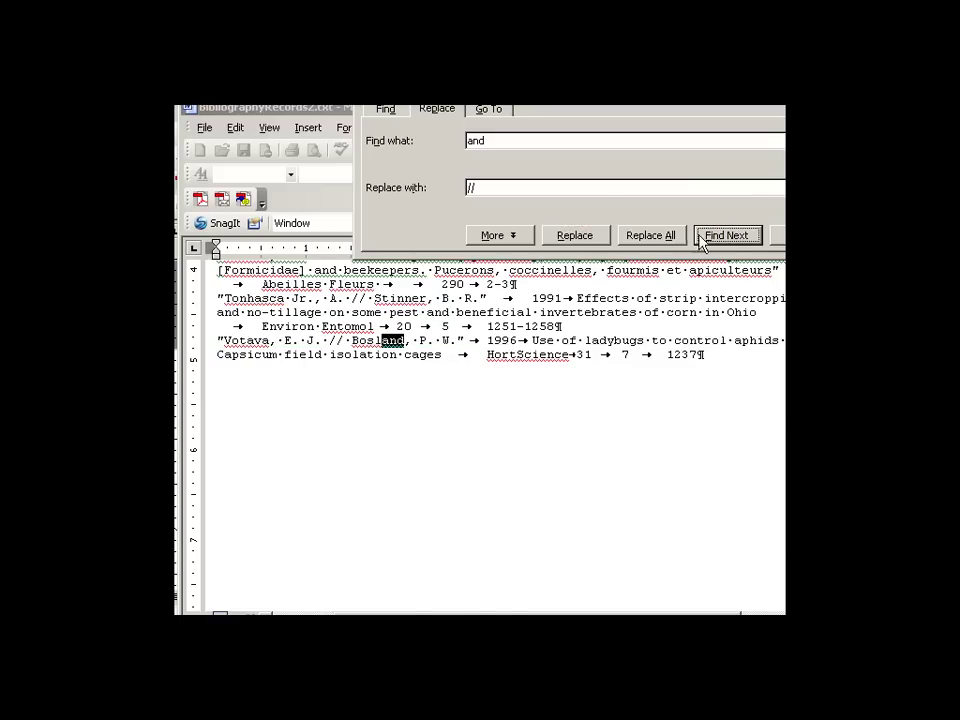
click(733, 238)
click(585, 237)
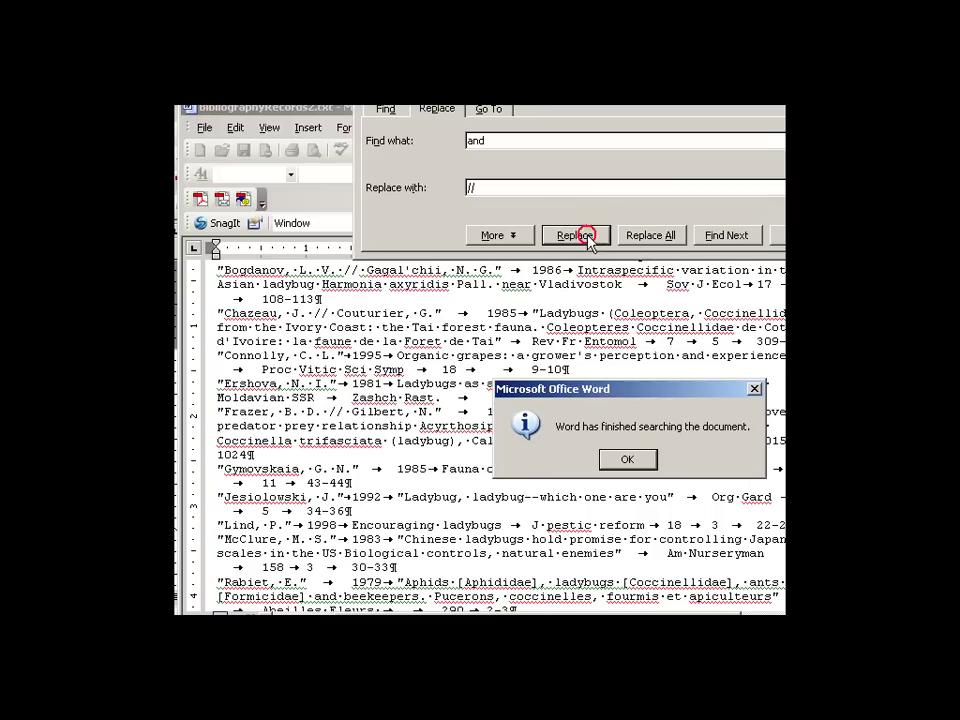
click(627, 457)
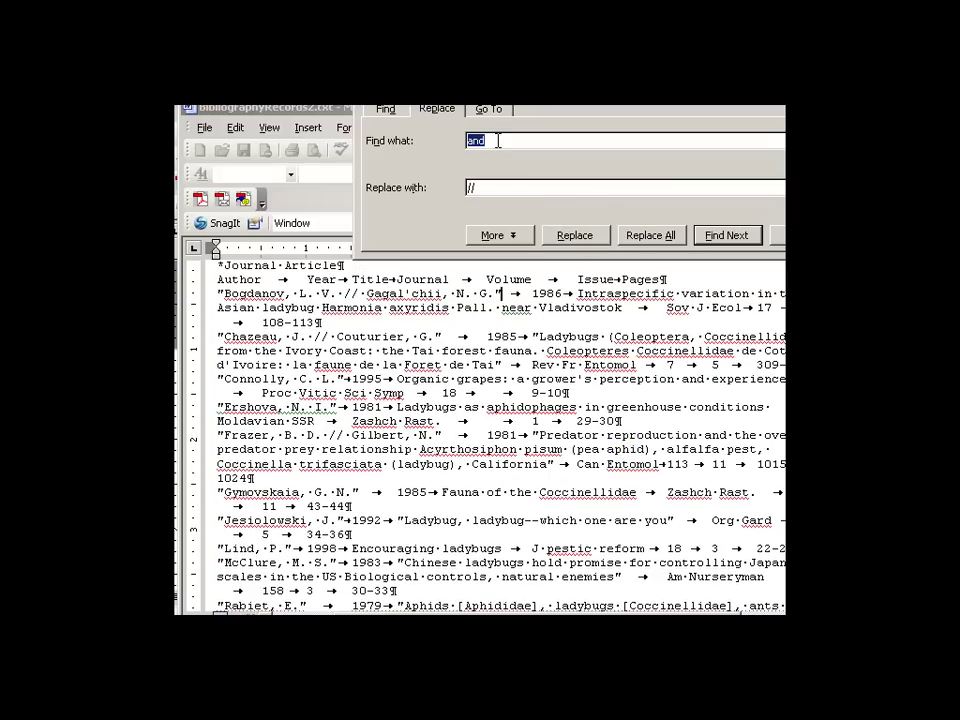
Step: Remove all 34 quotation marks by replacing " with nothing
text(")
drag(506, 189, 431, 189)
key(Delete)
click(640, 236)
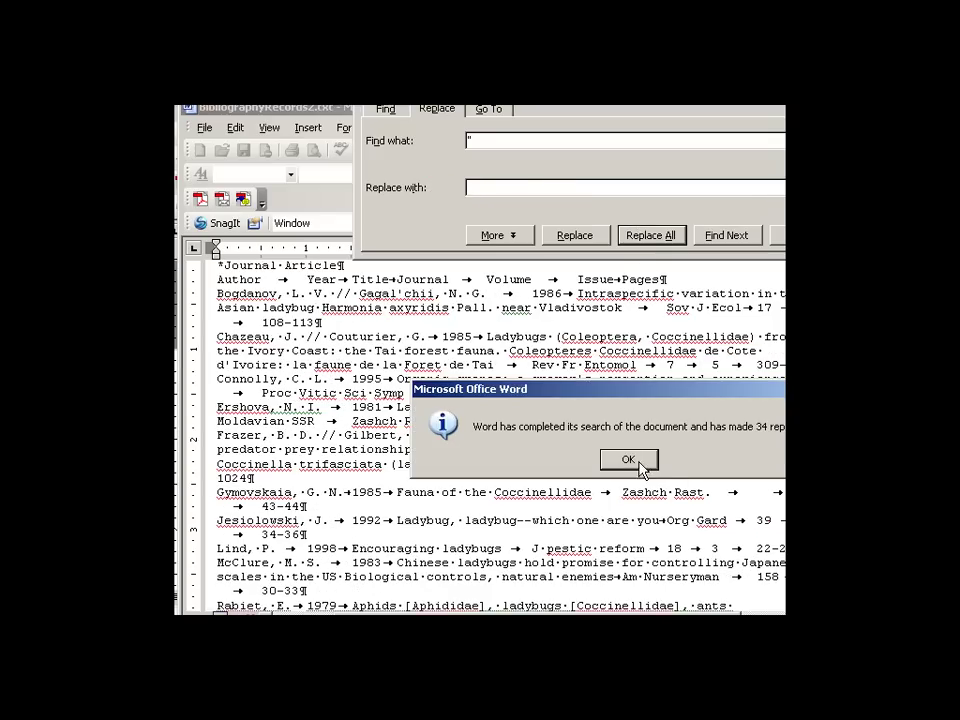
click(637, 464)
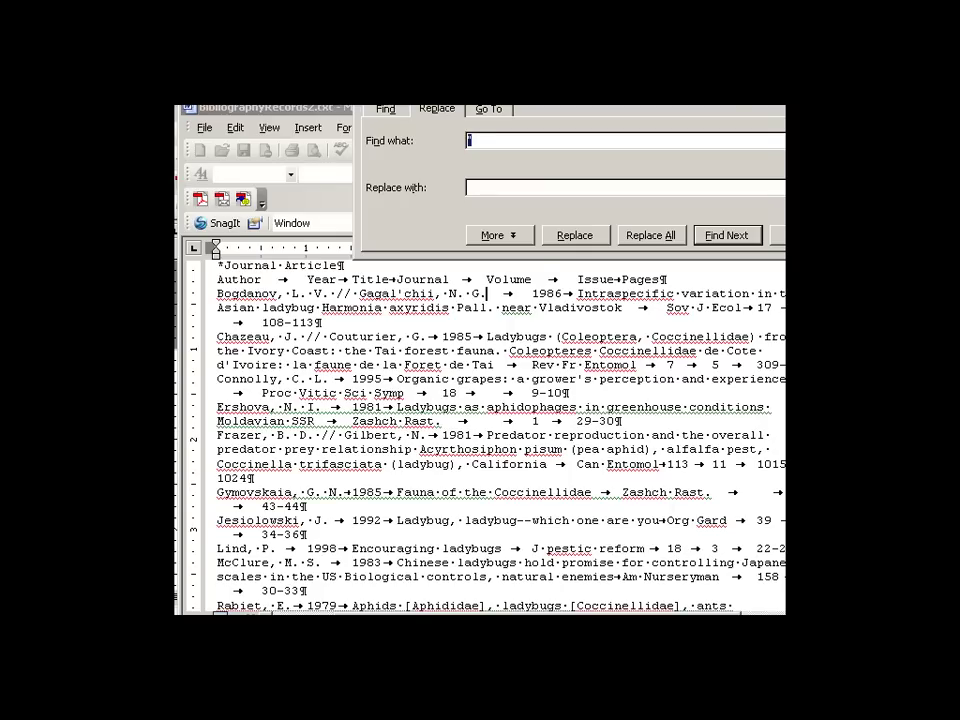
Step: Save the cleaned file, keeping it in plain-text format
key(Escape)
click(204, 128)
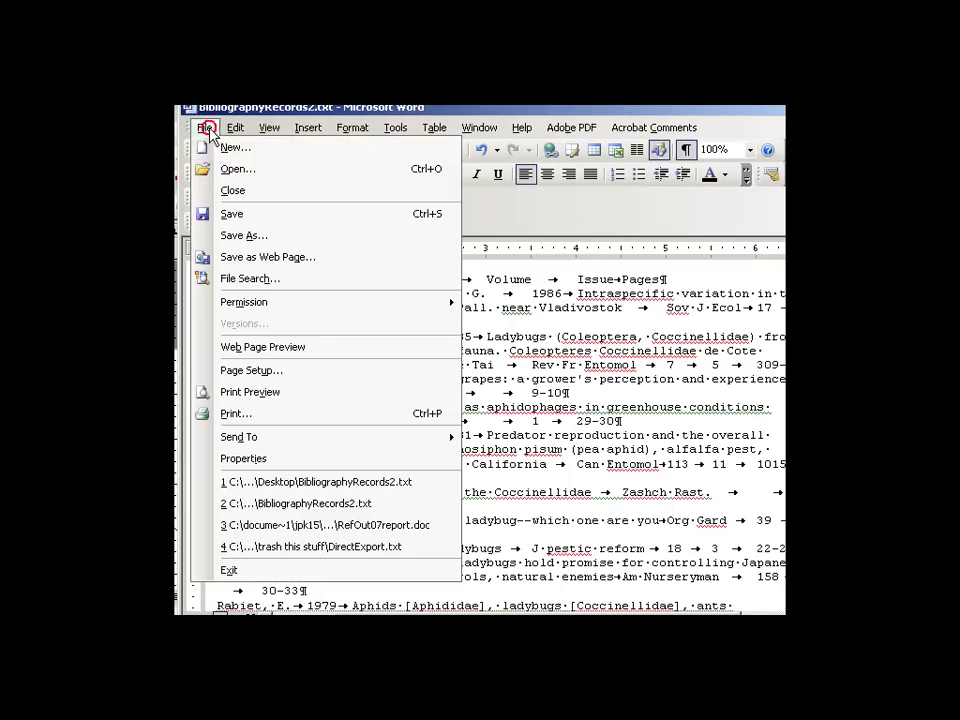
click(255, 213)
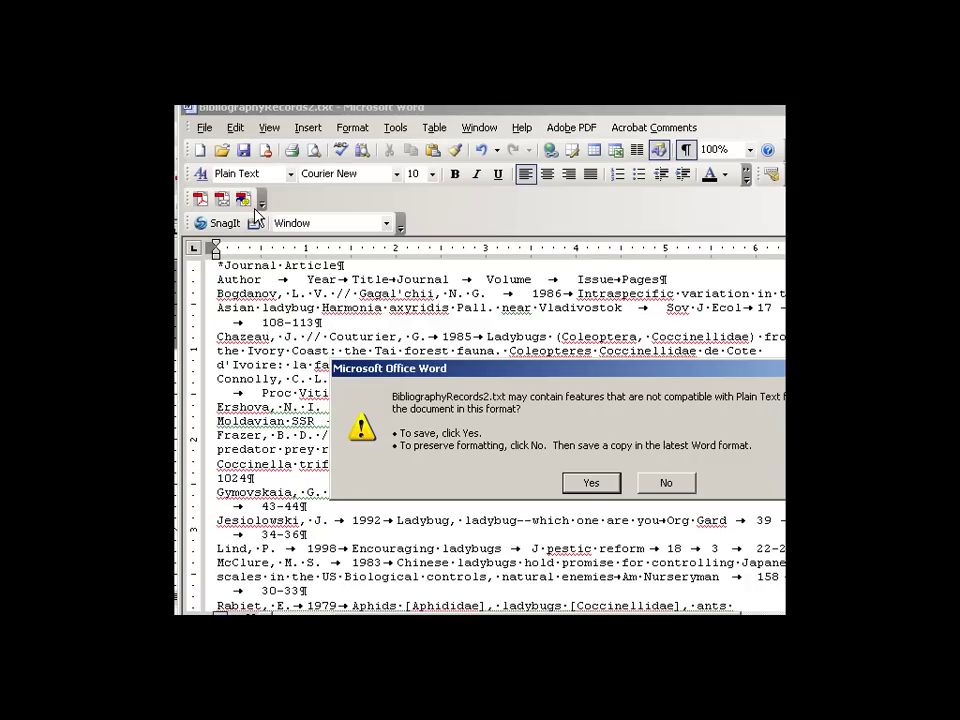
click(591, 482)
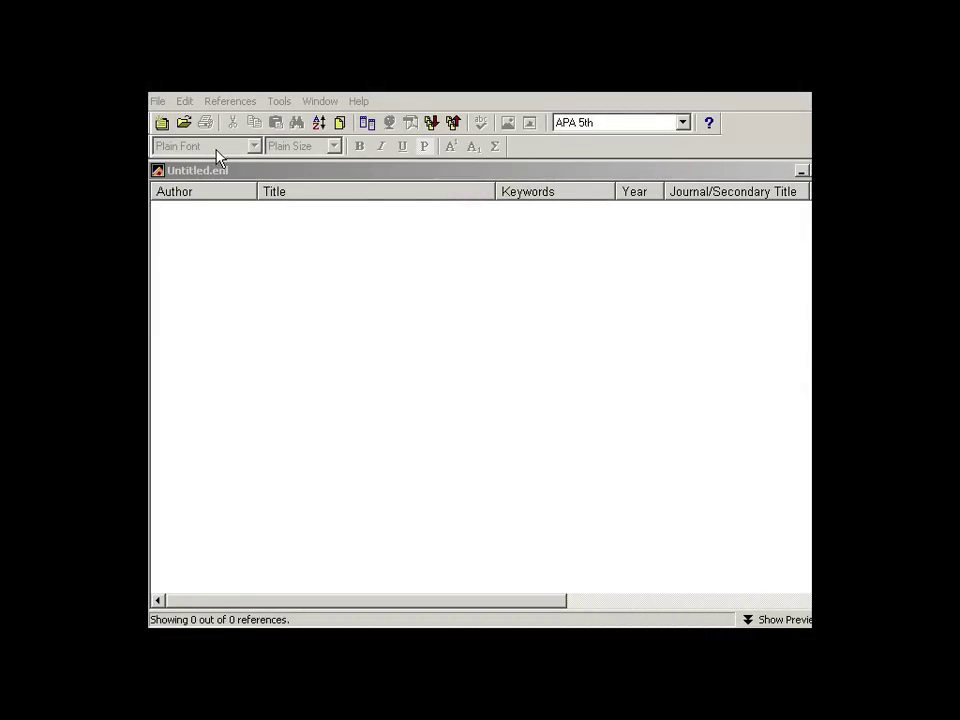
Step: Choose BibliographyRecords2.txt on the Desktop as the EndNote import file
click(158, 103)
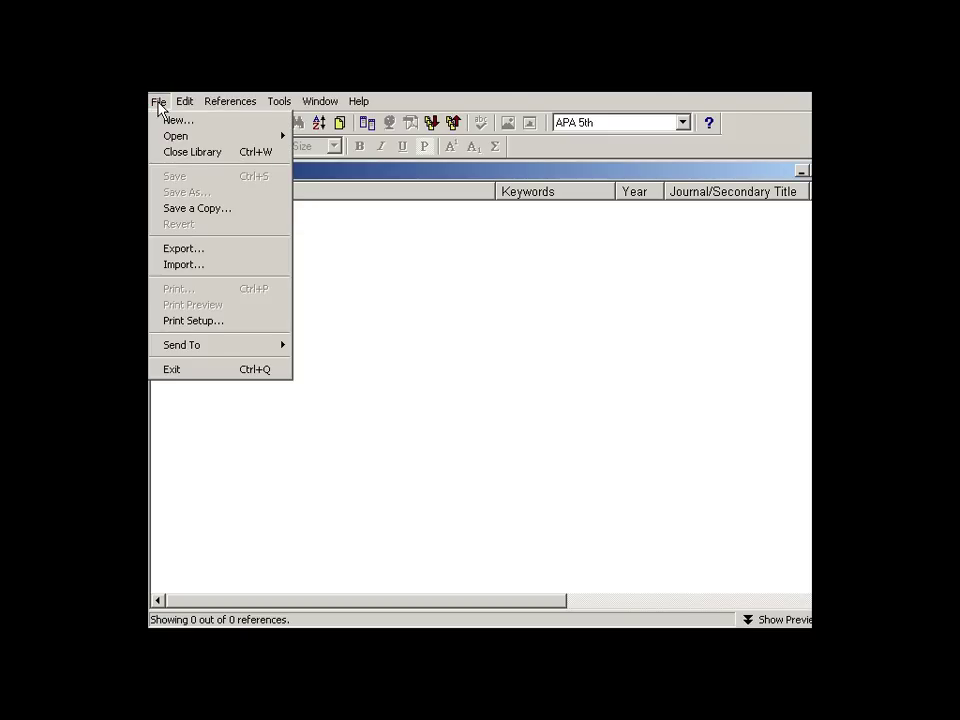
click(194, 266)
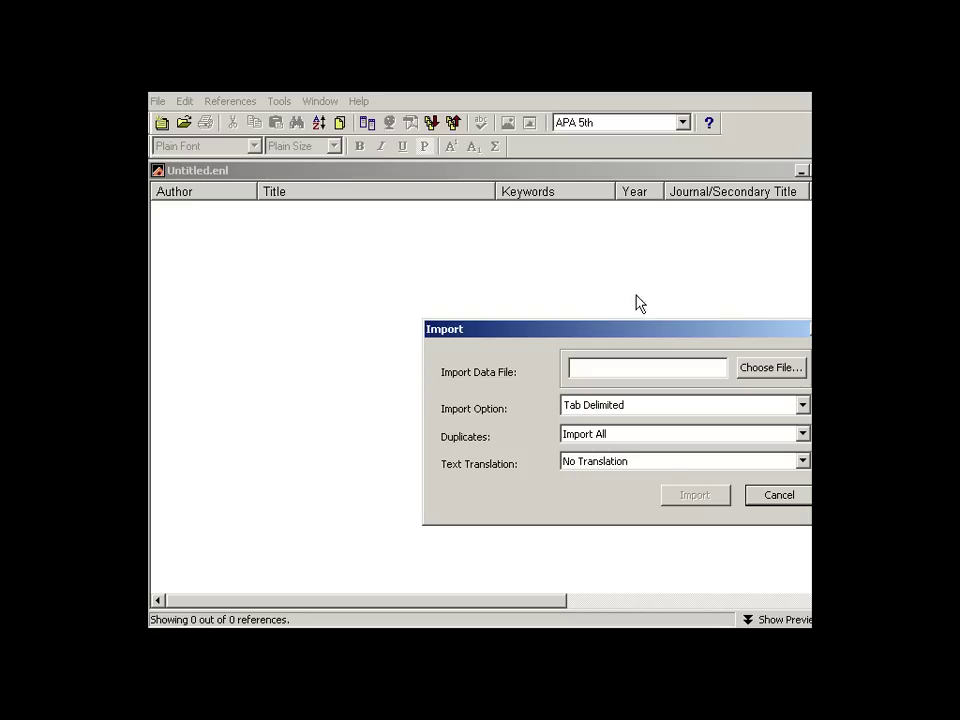
drag(649, 332, 581, 277)
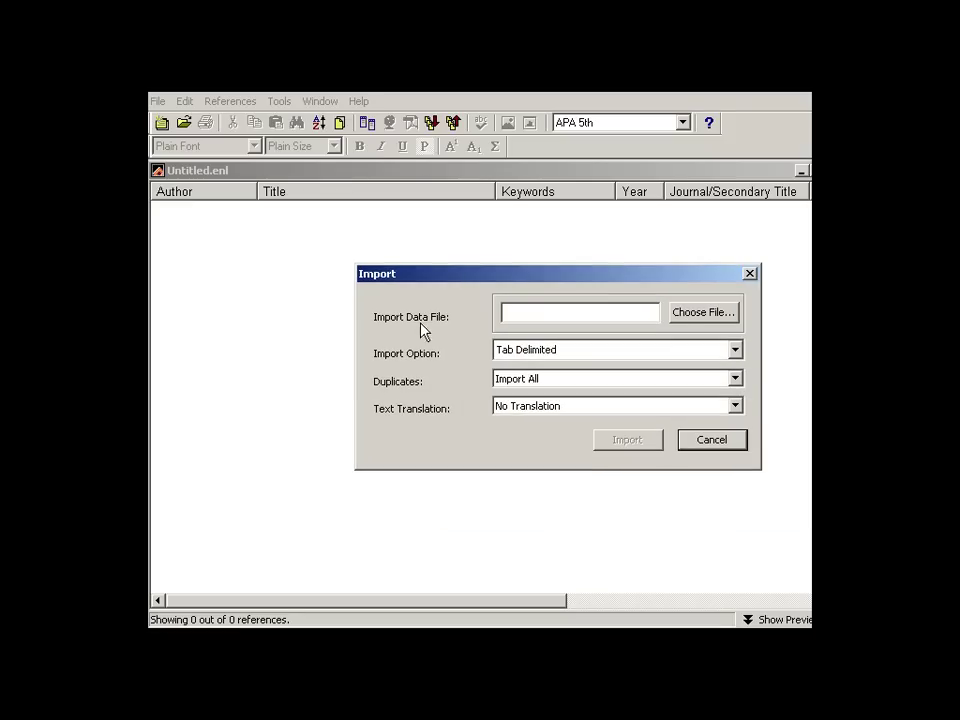
click(697, 318)
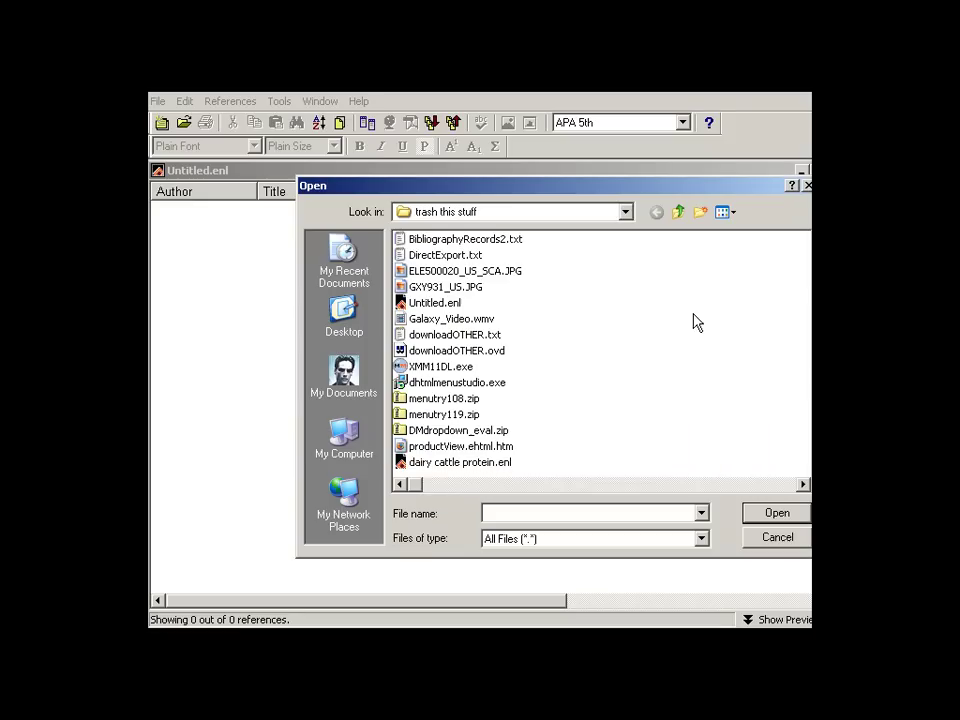
click(344, 330)
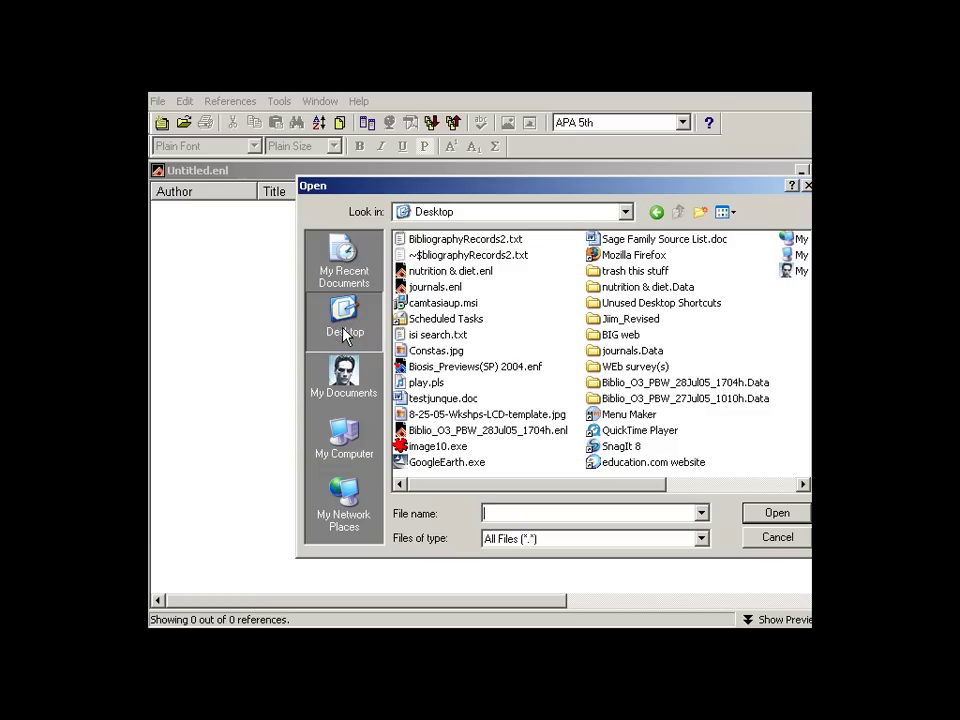
double_click(470, 240)
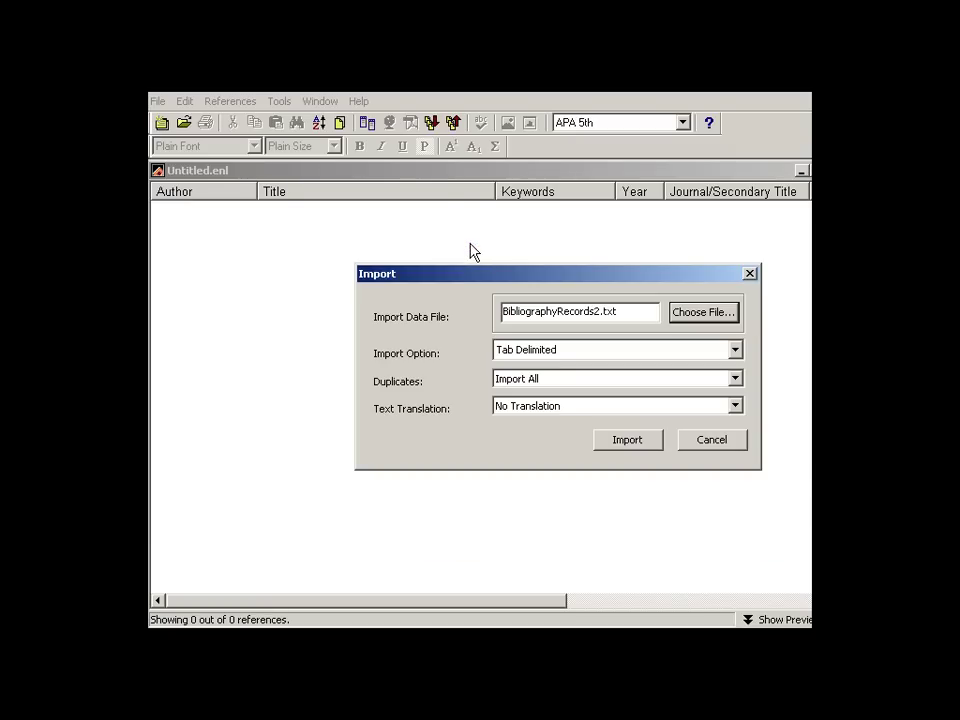
Step: Set the import option to Tab Delimited and duplicates to Import All
click(734, 351)
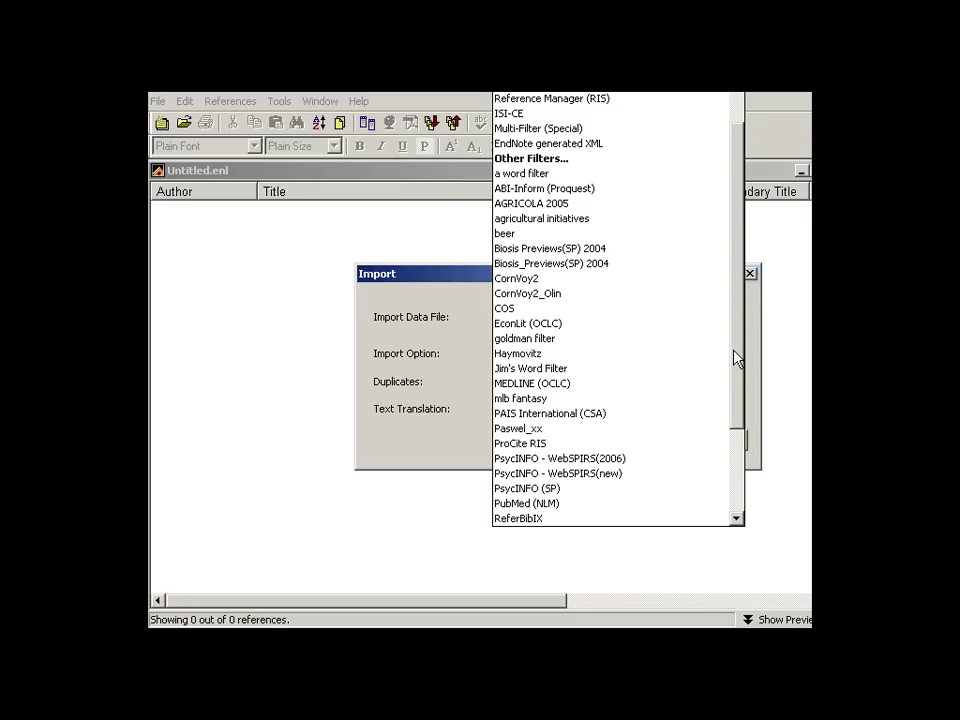
drag(740, 357, 745, 322)
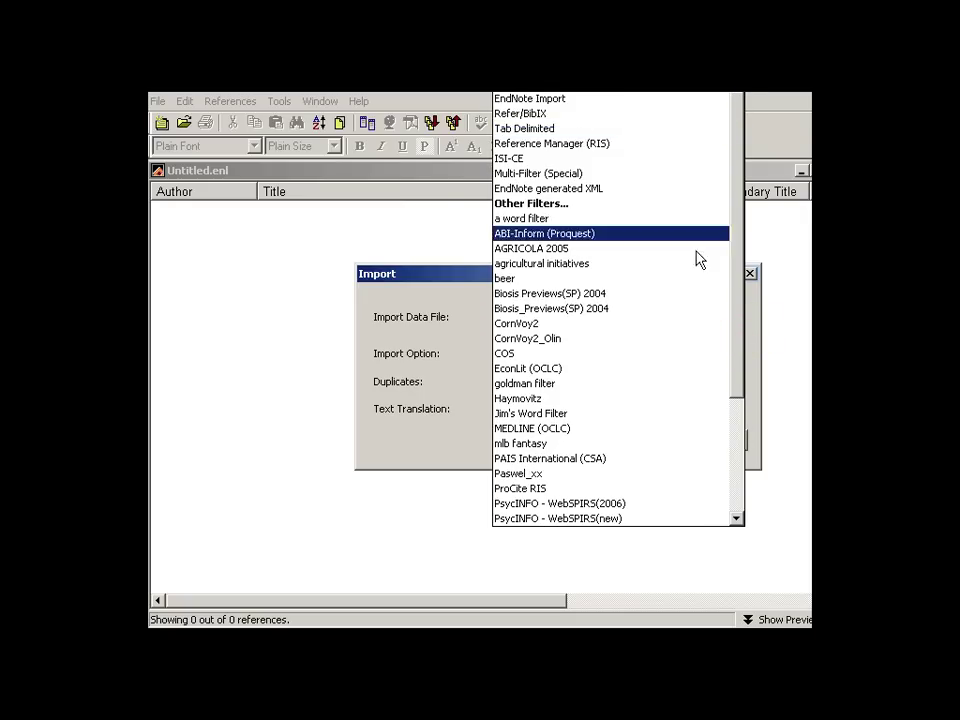
click(560, 130)
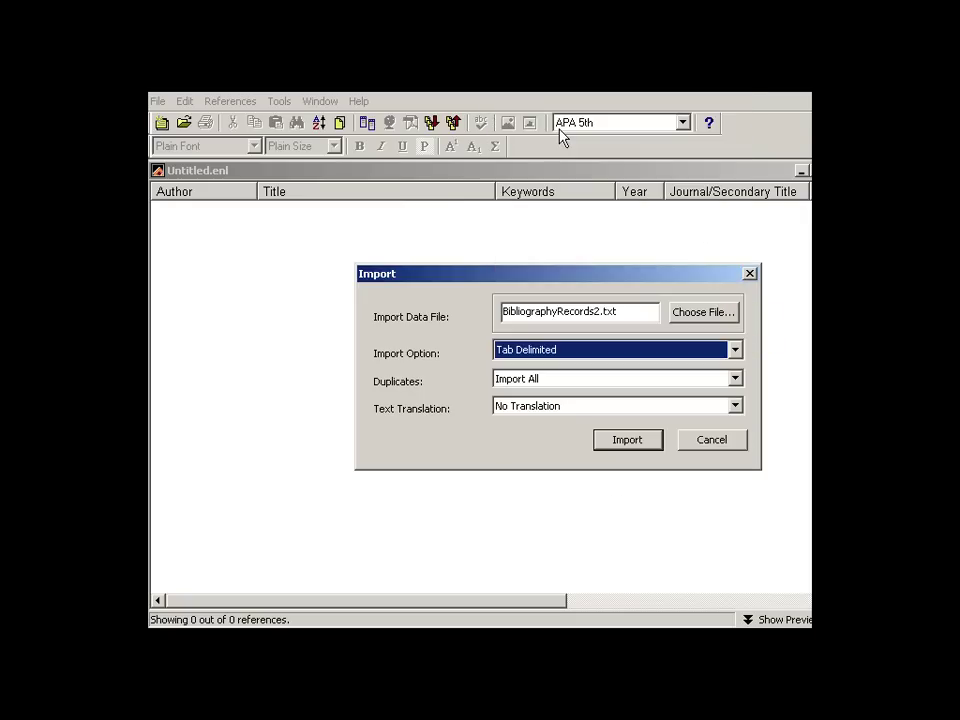
click(611, 382)
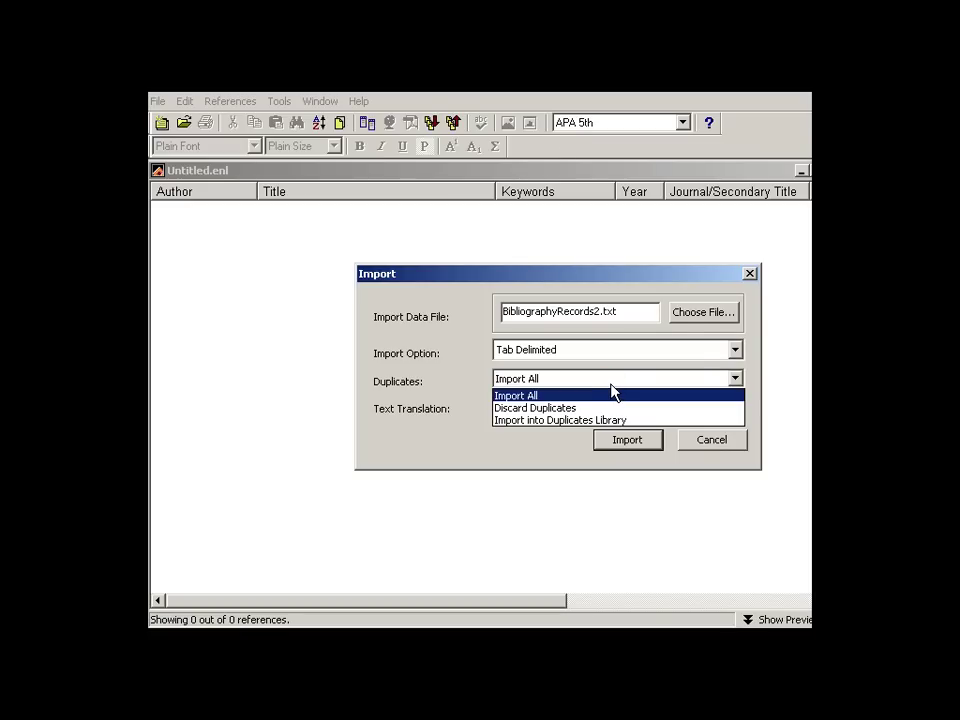
click(612, 392)
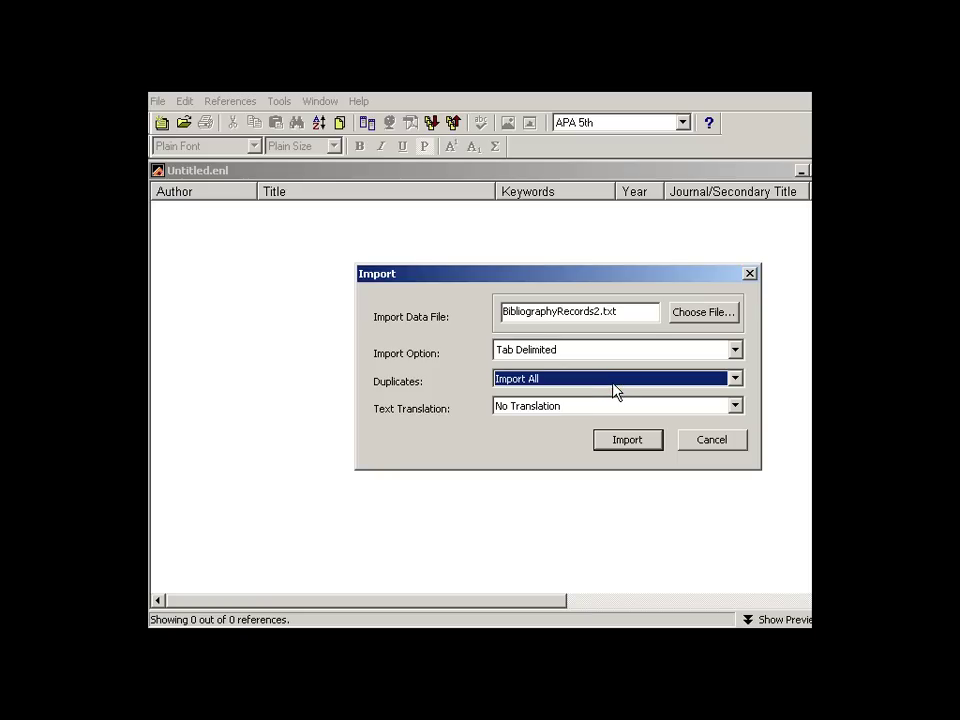
click(624, 440)
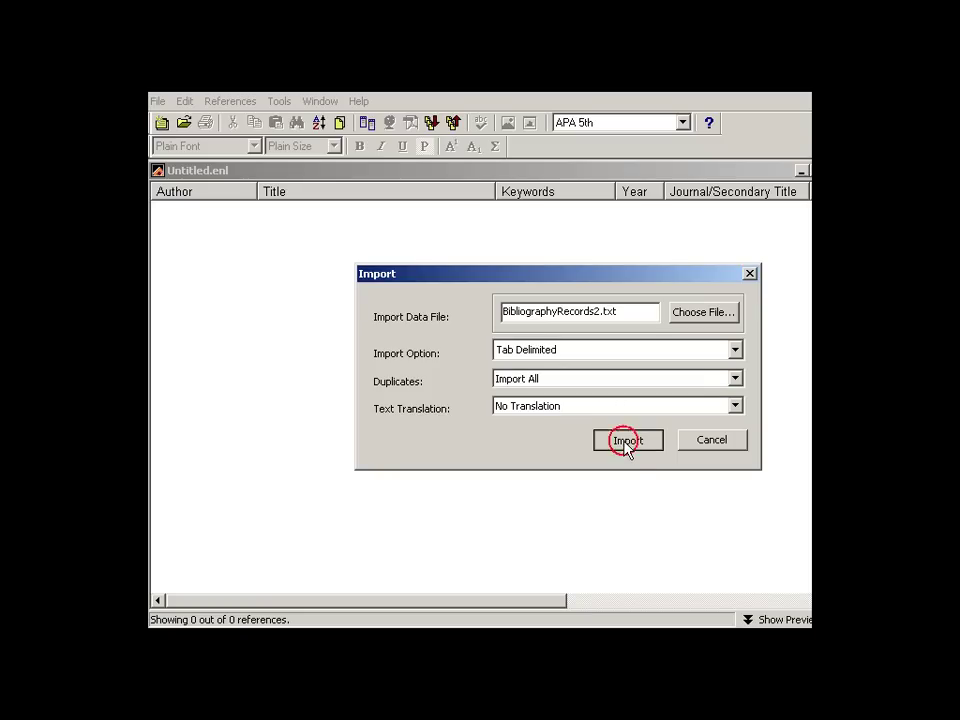
Step: Import the 12 references and check the Gymovskaia 1985 record's journal, issue 11 and pages 43-44
click(626, 442)
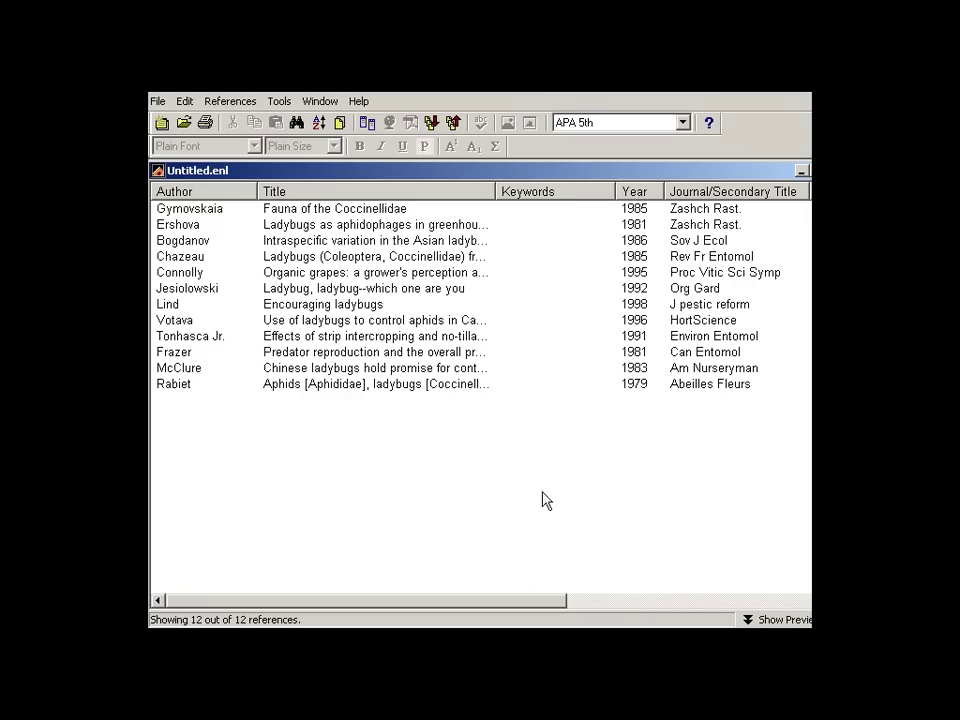
double_click(351, 209)
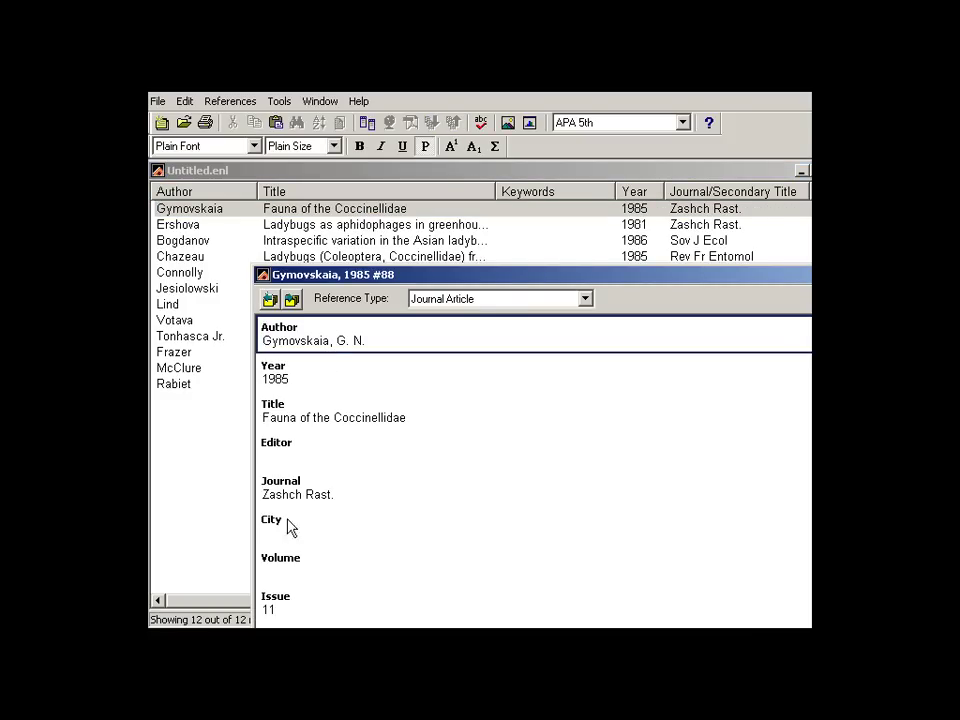
drag(504, 272, 466, 161)
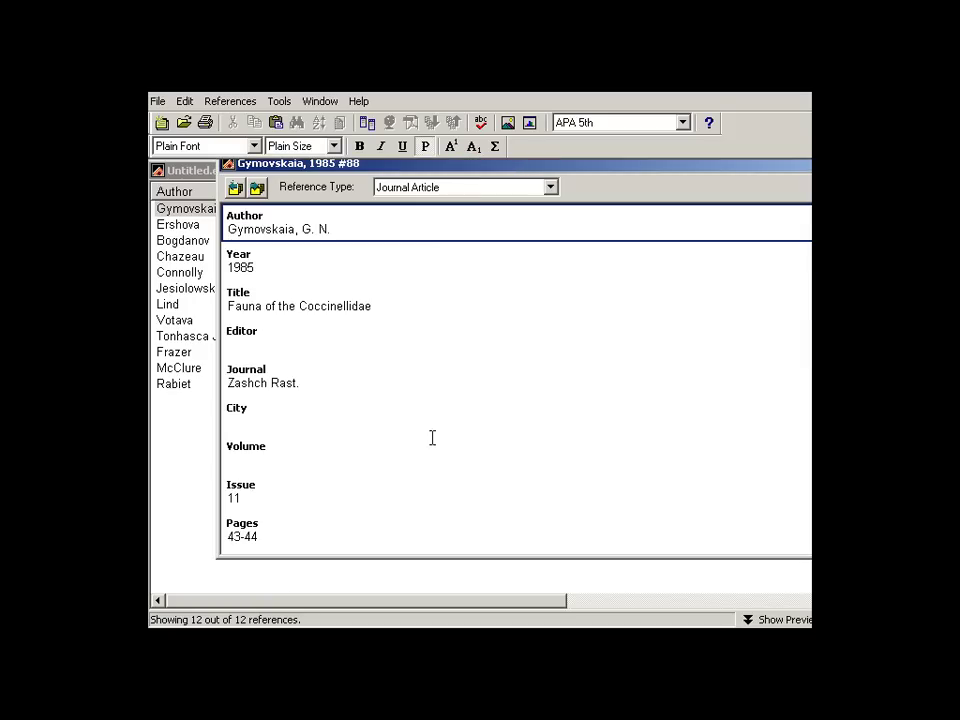
drag(782, 168, 757, 186)
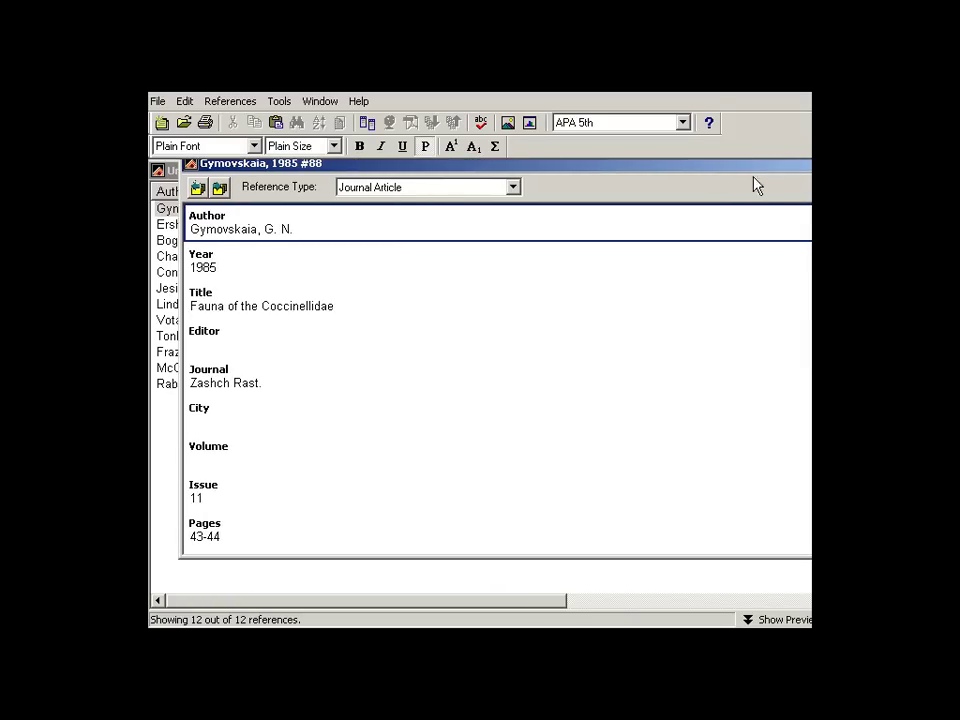
scroll(446, 401, down, 2)
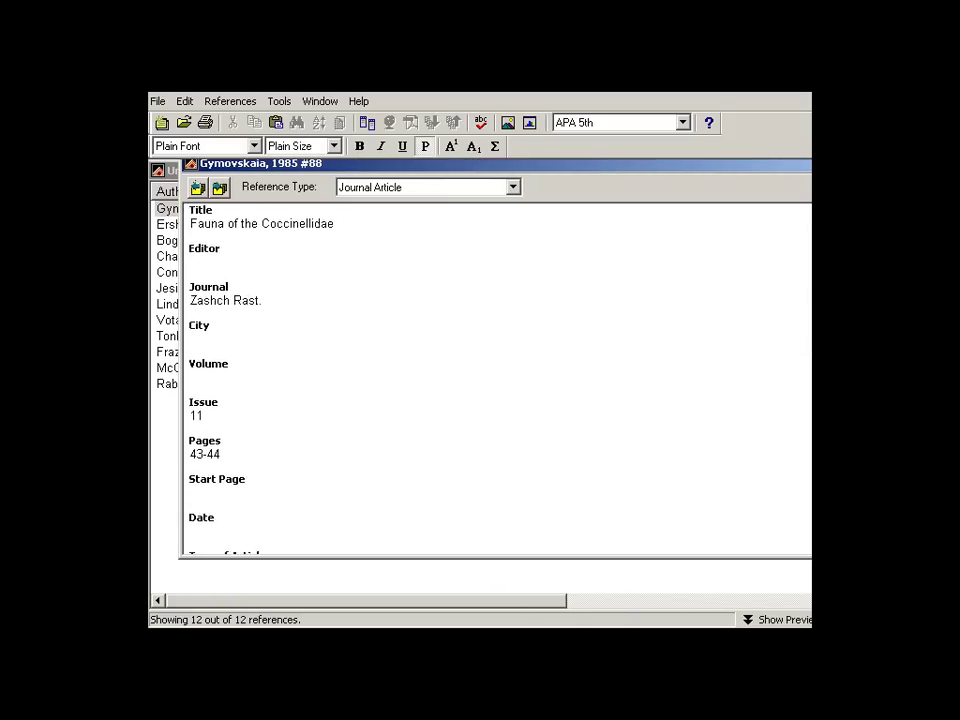
scroll(496, 380, down, 10)
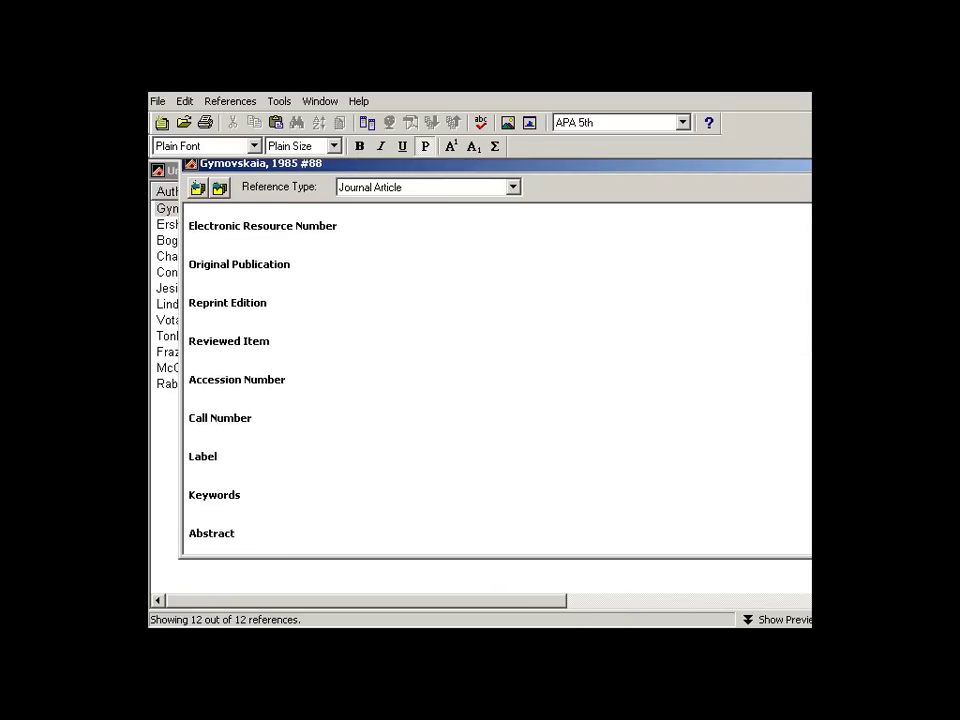
scroll(496, 380, down, 3)
scroll(496, 380, up, 14)
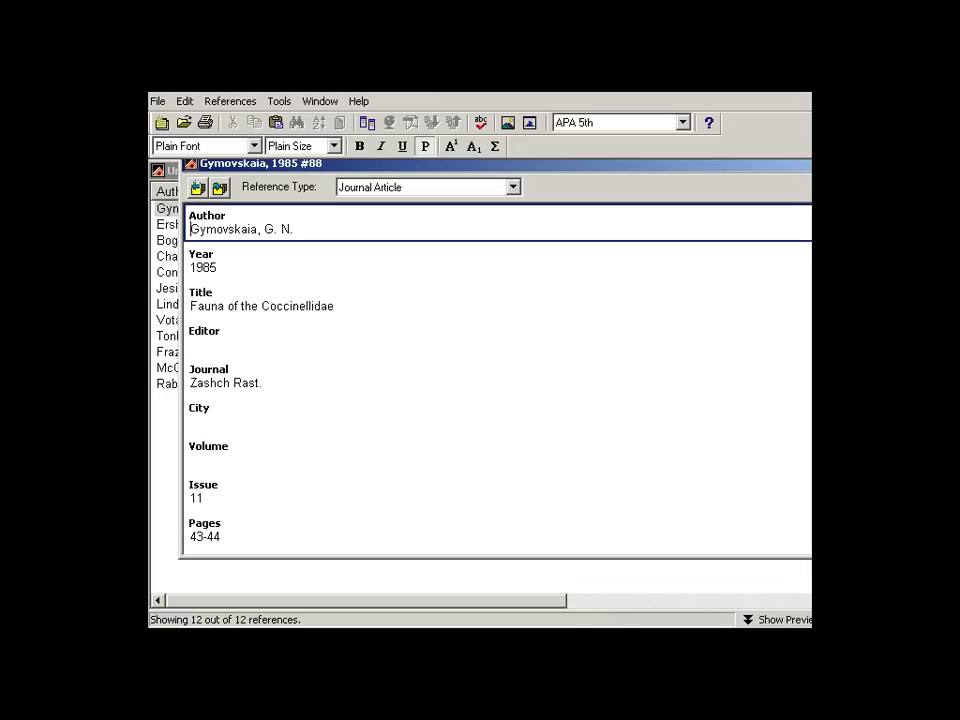